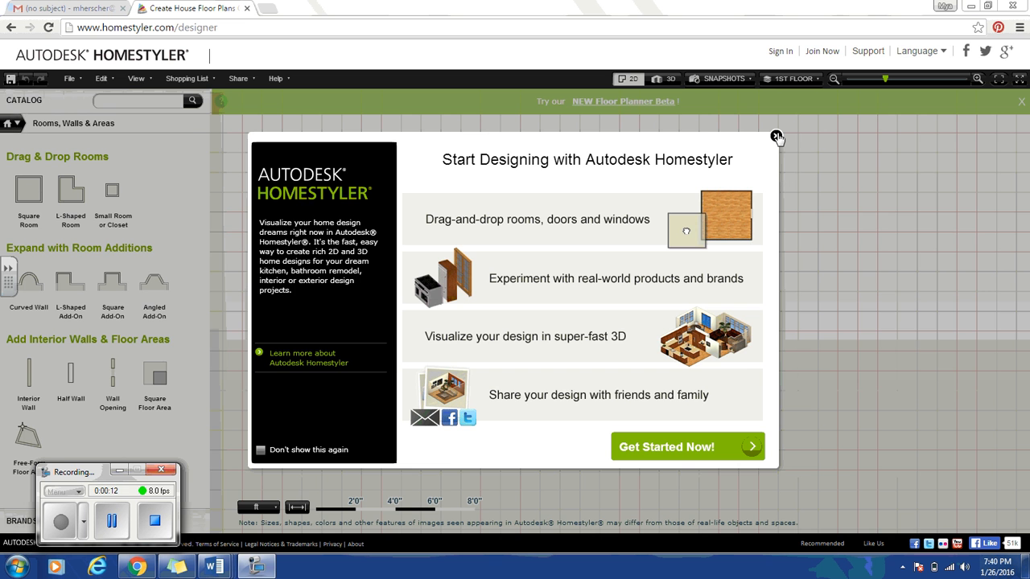
Close the 'Start Designing with Autodesk Homestyler' welcome dialog to reveal the empty floor-plan grid.
left_click(775, 137)
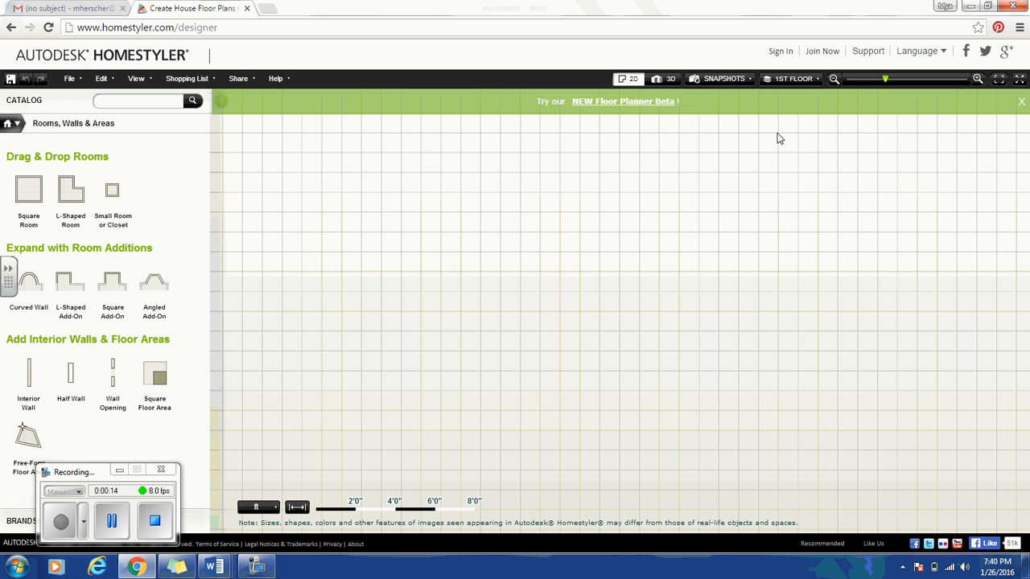
Sign in to Homestyler with the account's email address and password.
left_click(778, 51)
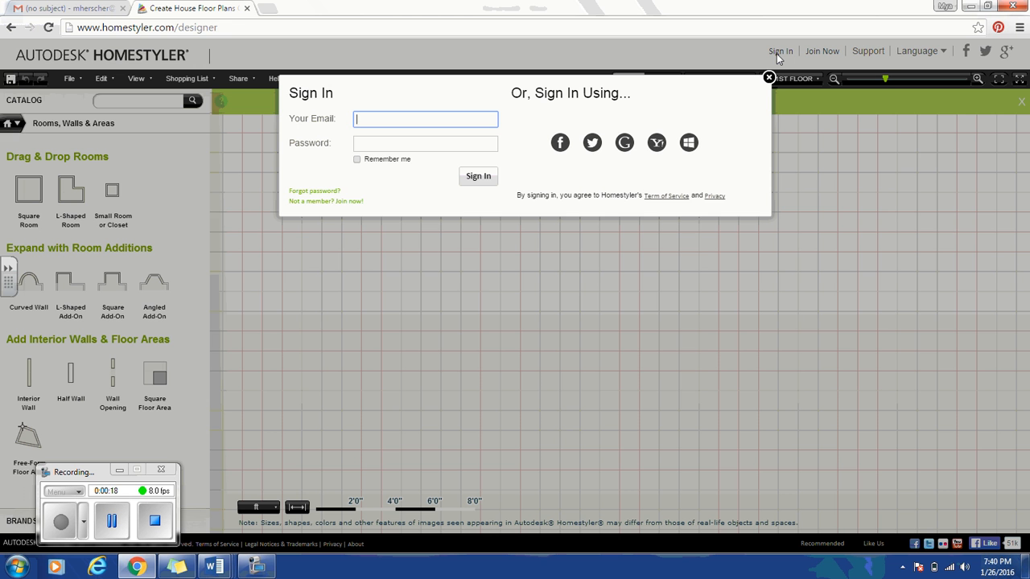
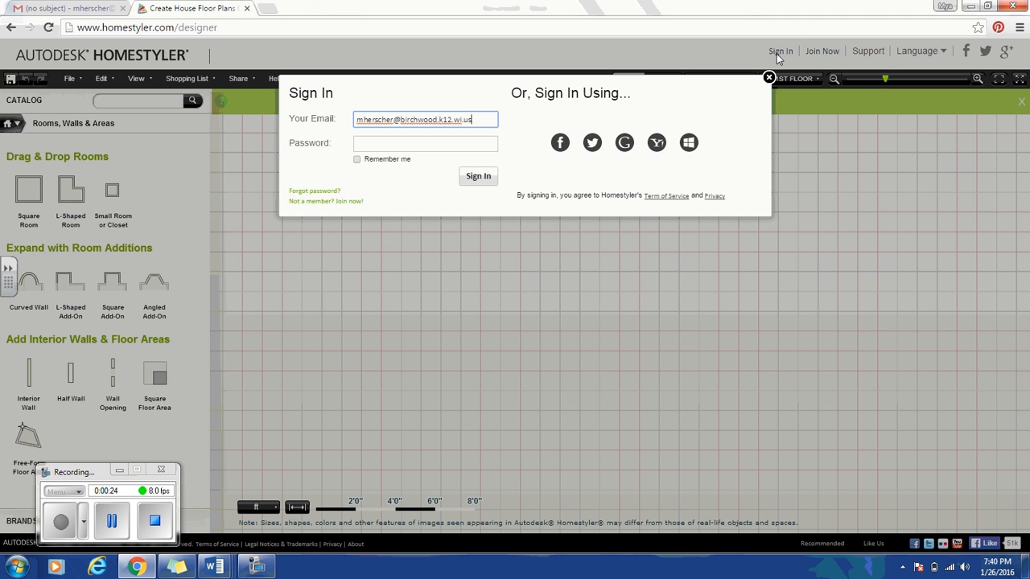
key("Tab")
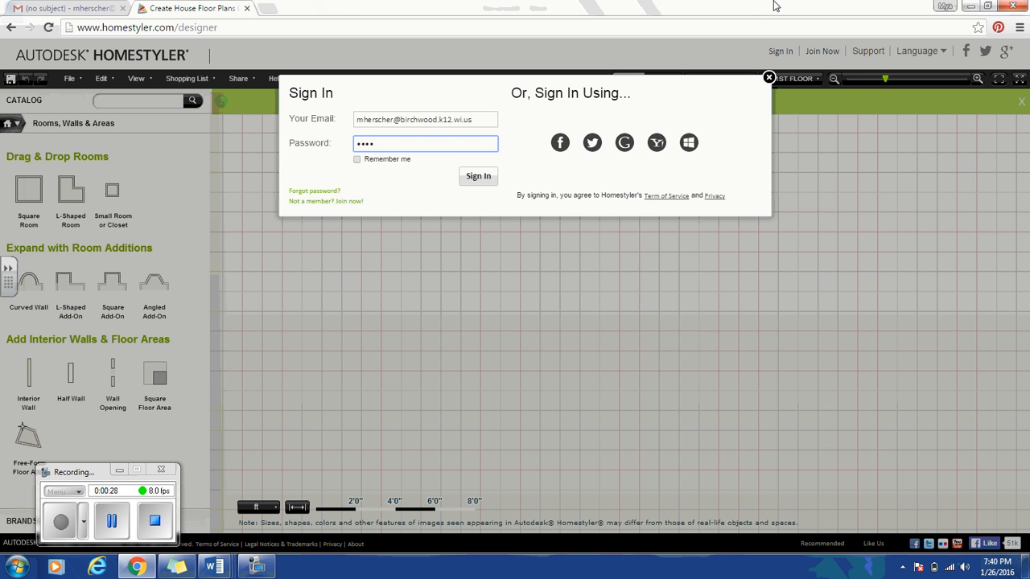
left_click(473, 176)
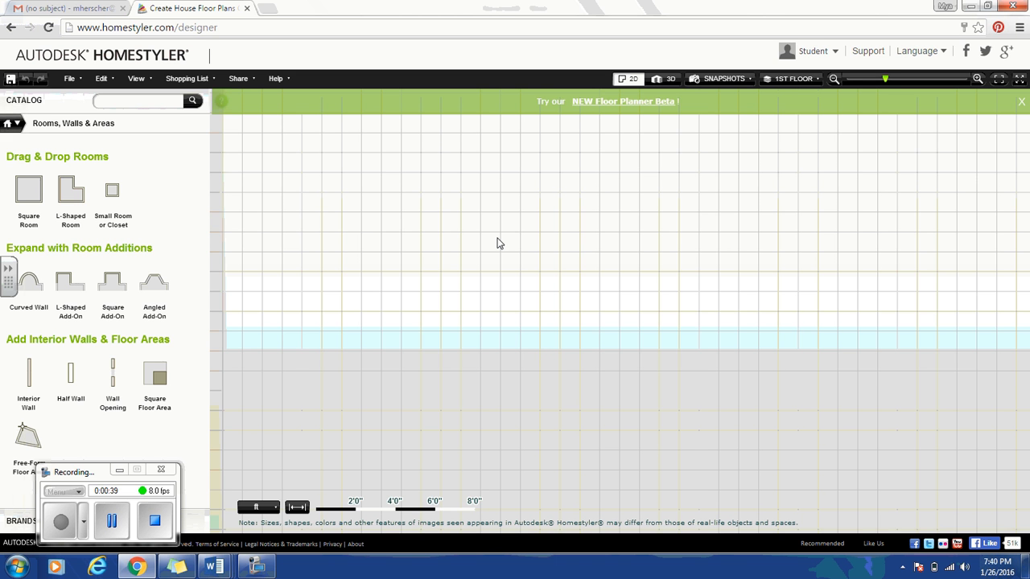
left_click(70, 79)
left_click(83, 95)
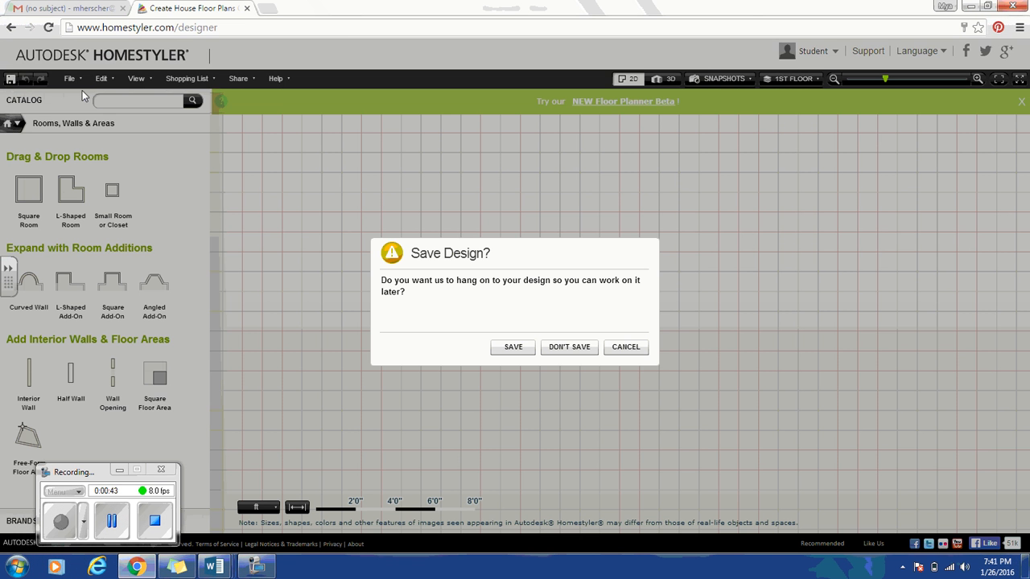
left_click(617, 348)
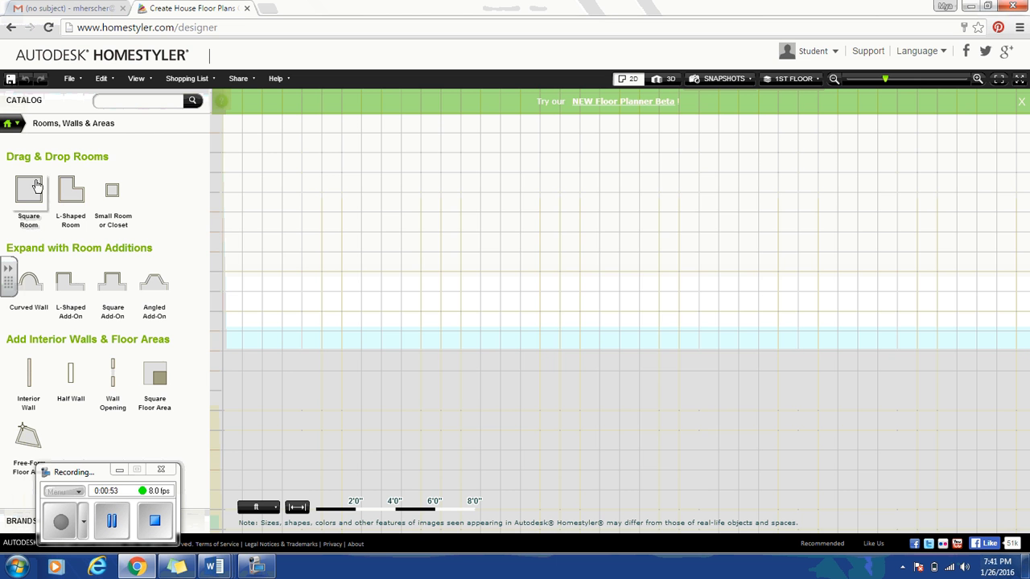
Place a Square Room at the plan centre and show its 13'10" wall dimensions.
left_click_drag(28, 189, 585, 298)
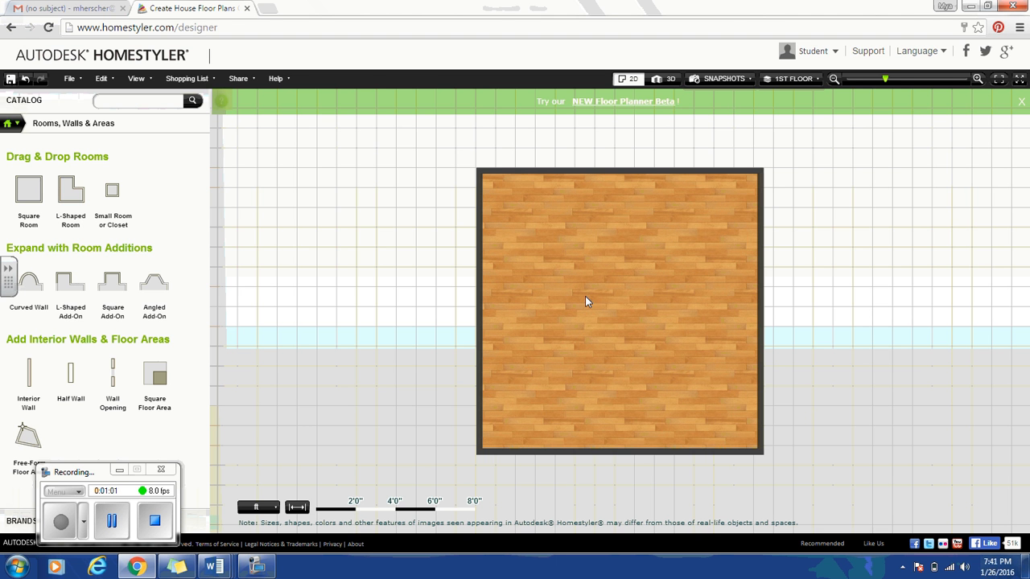
left_click(588, 298)
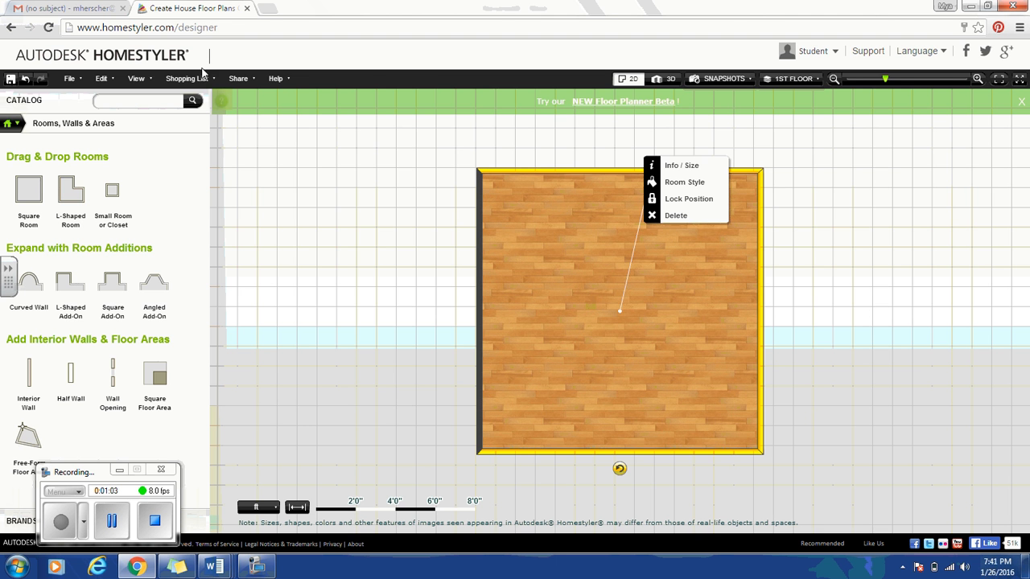
left_click(137, 80)
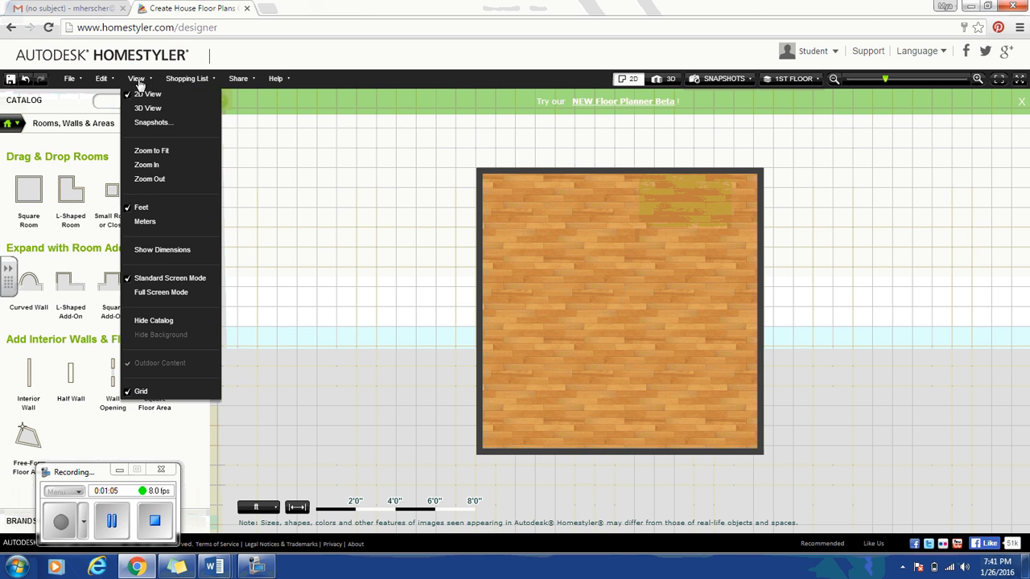
left_click(165, 257)
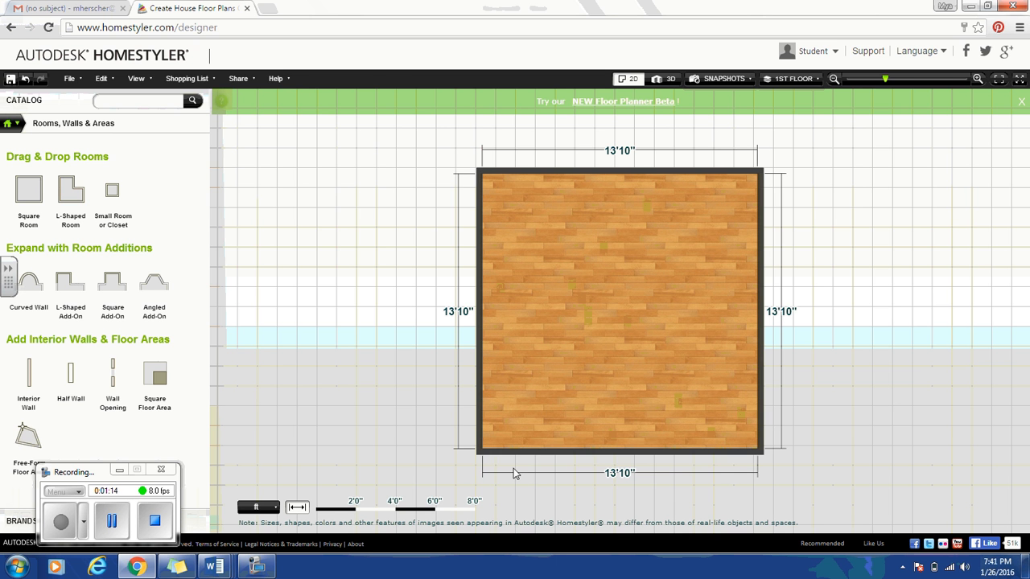
Check the room's 0'4" wall thickness and 9'0" height in Info / Size, leaving them unchanged.
left_click(606, 299)
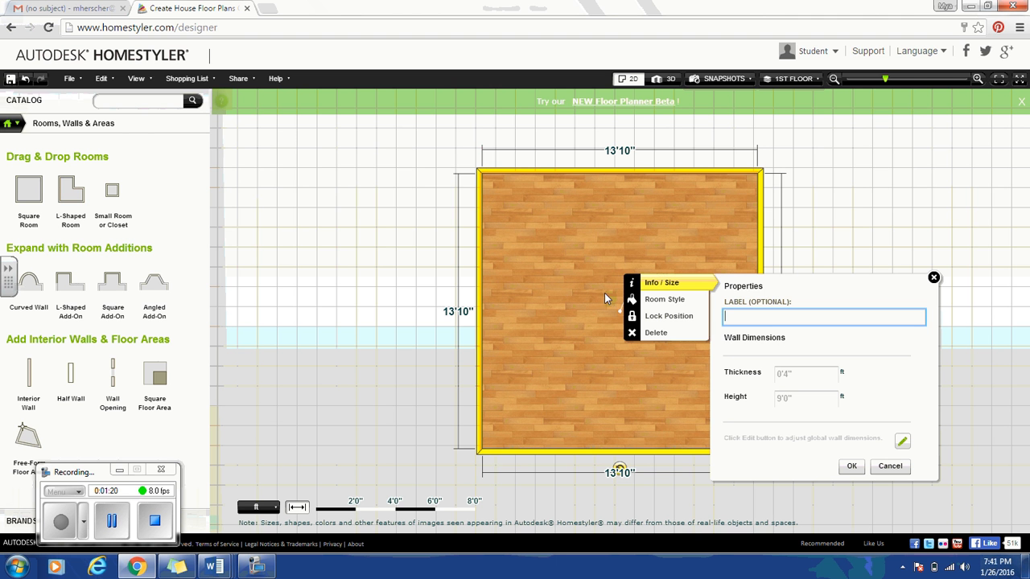
left_click(663, 277)
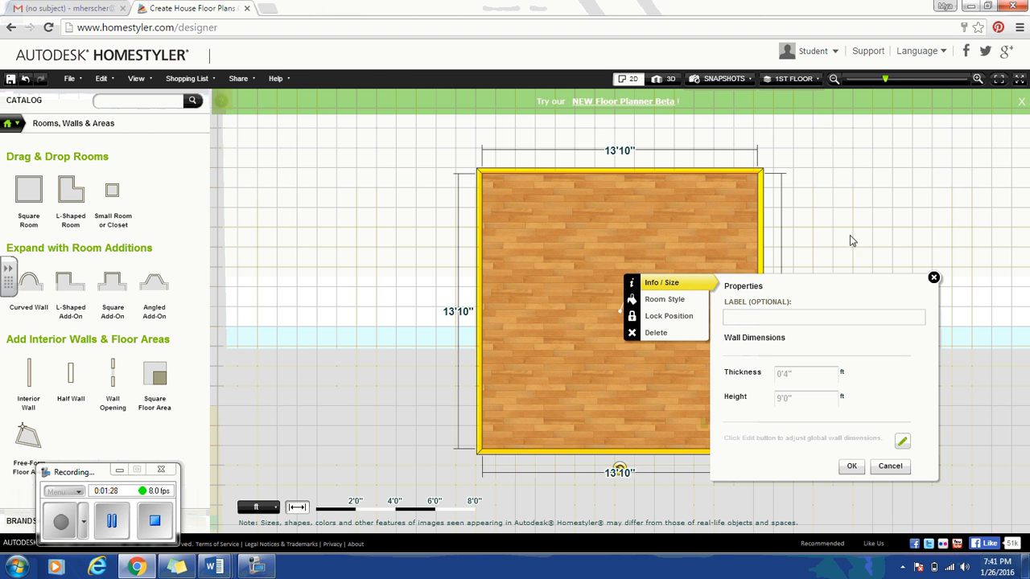
left_click(935, 278)
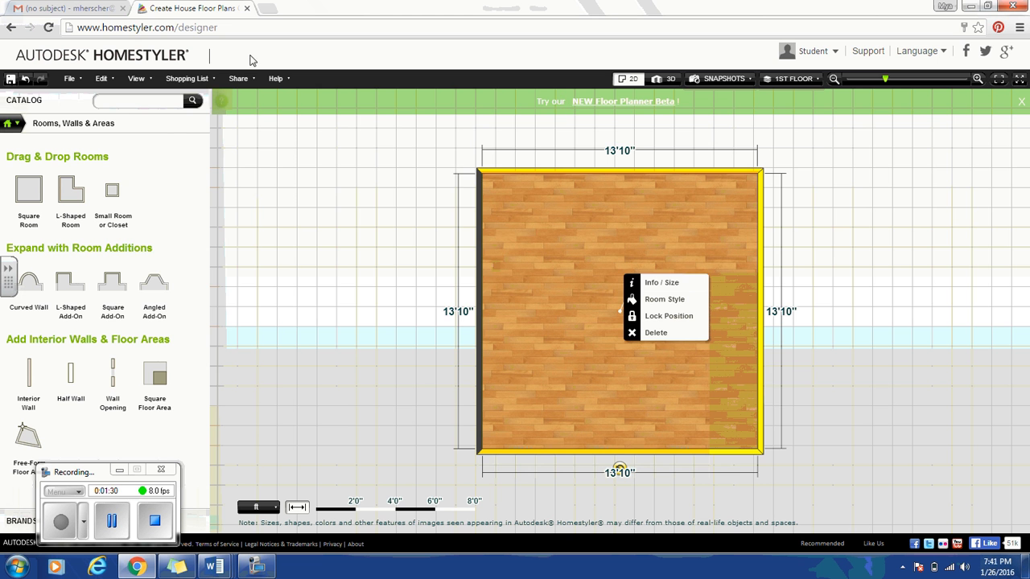
left_click(136, 78)
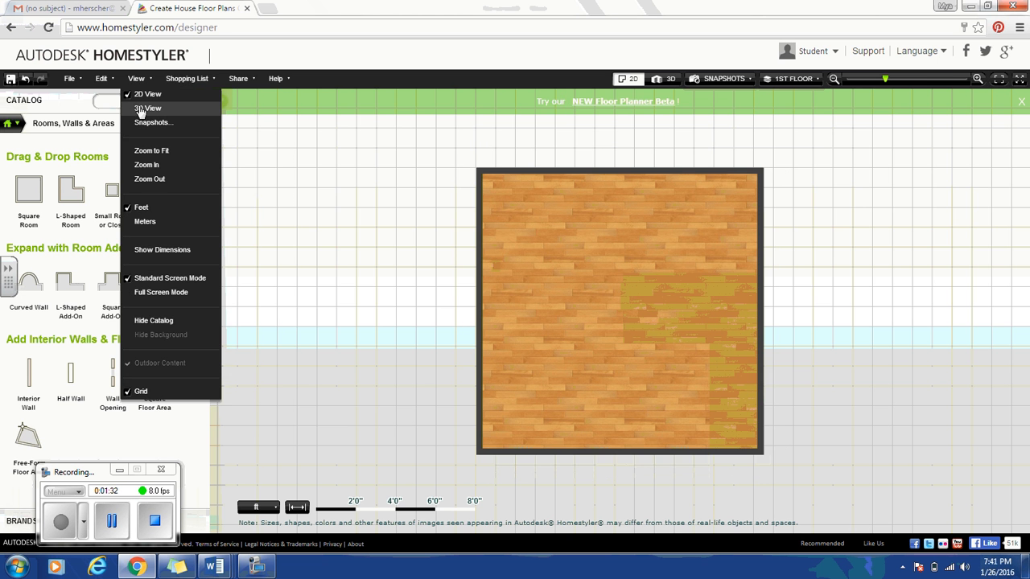
Switch to the 3D view and rotate the room through several angles.
left_click(143, 108)
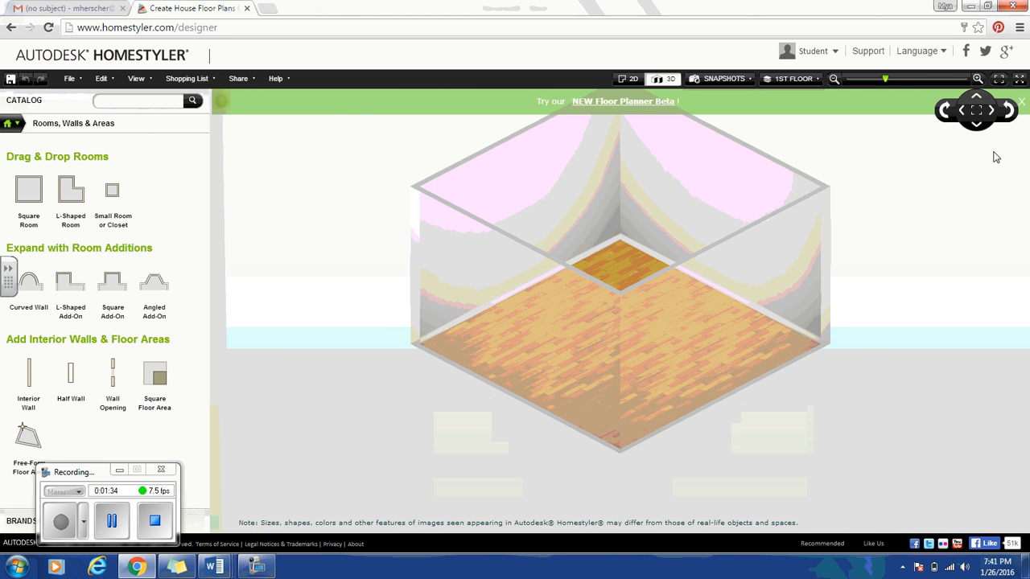
left_click(1010, 115)
left_click(1012, 117)
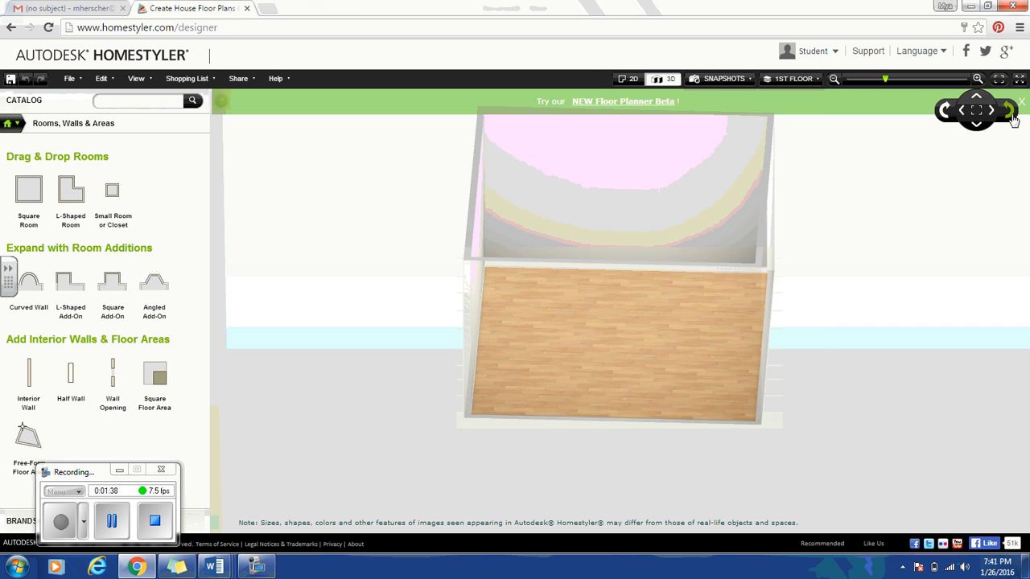
left_click(1012, 117)
left_click(1012, 117)
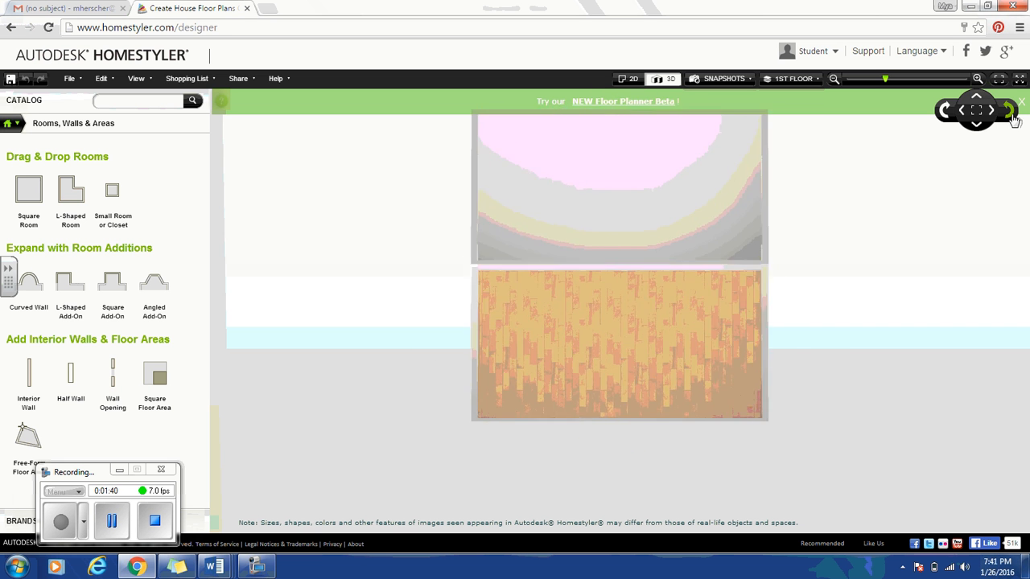
Return to the 2D floor plan with the 13'10" dimensions showing again.
left_click(136, 78)
left_click(144, 95)
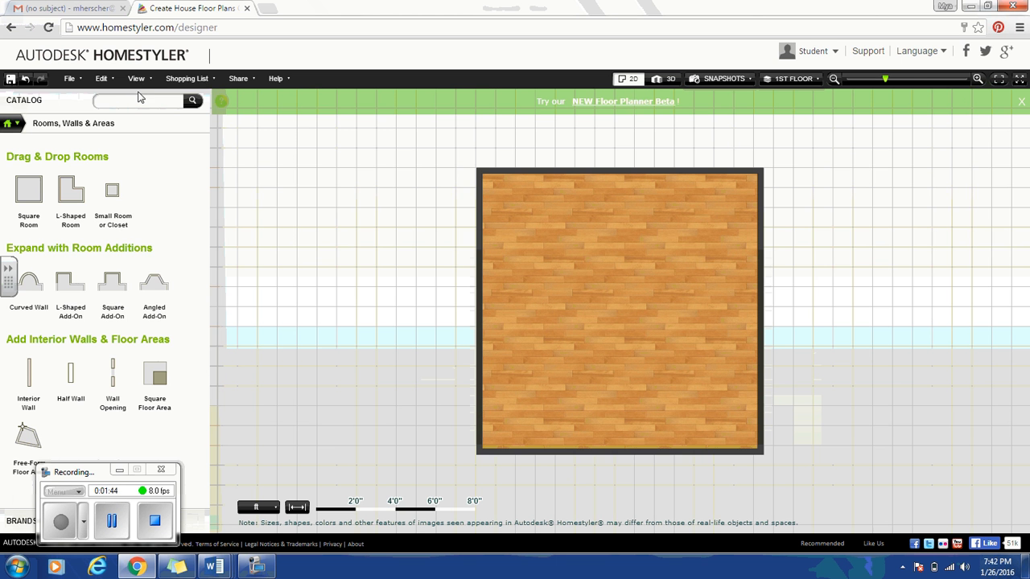
left_click(136, 80)
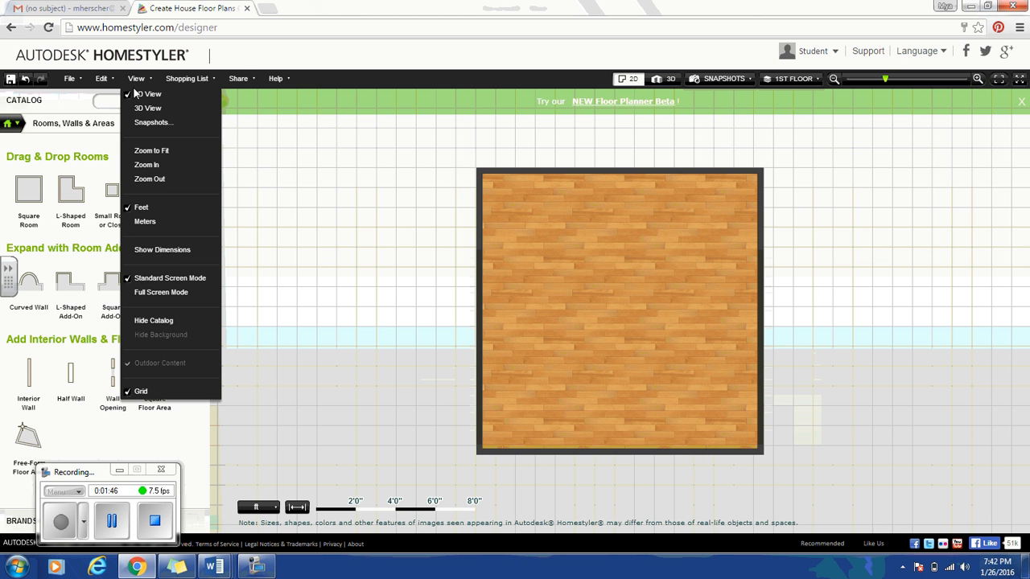
left_click(142, 251)
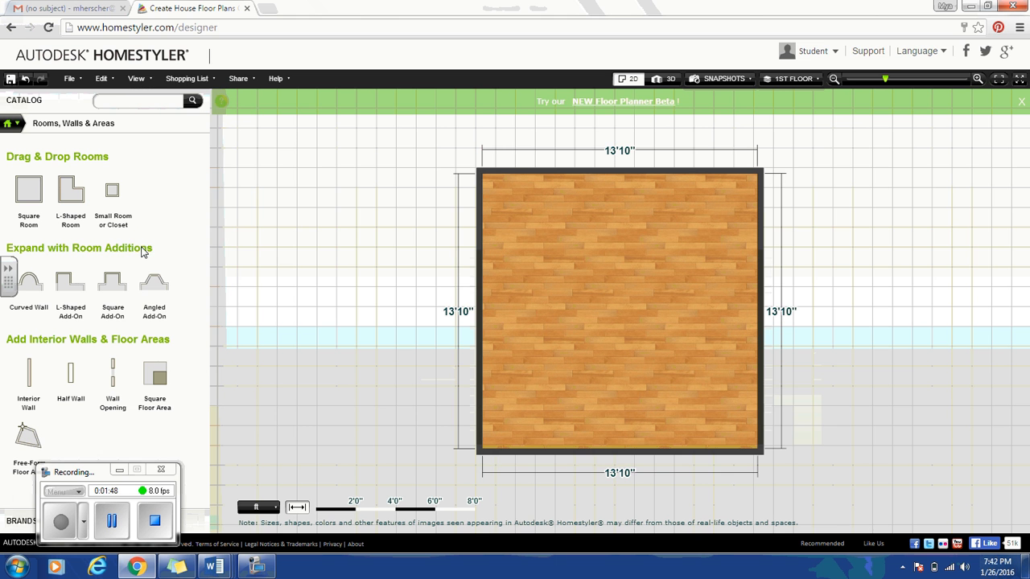
Replace the Natural Maple floor with the dark Bright Angel swatch from Hardwood Flooring.
left_click(654, 276)
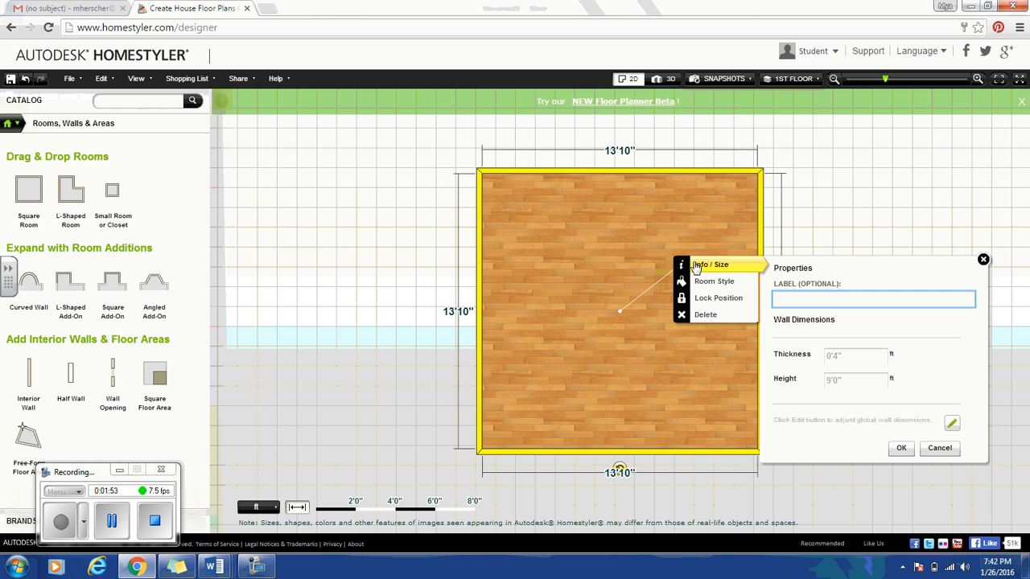
left_click(712, 284)
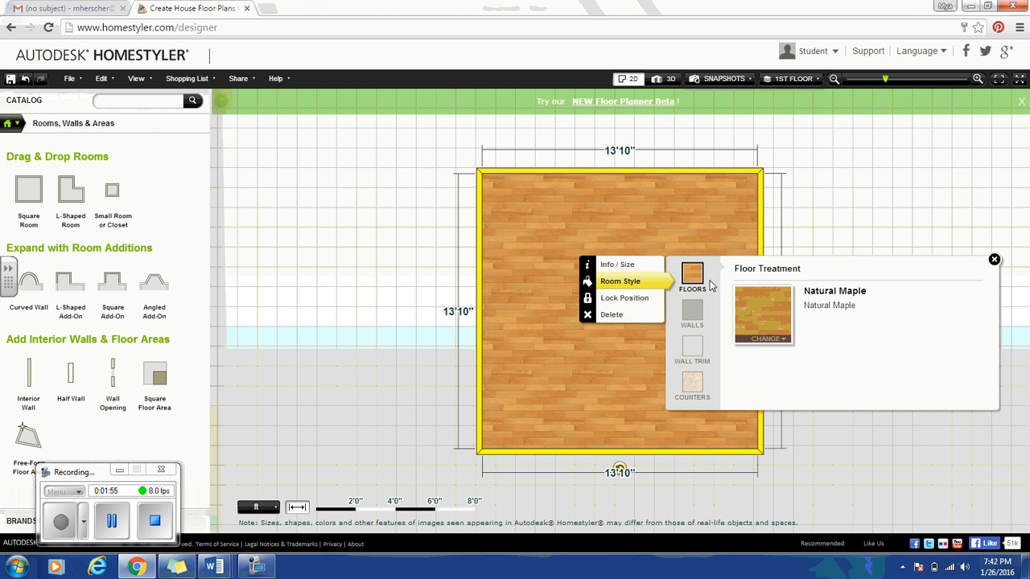
left_click(787, 339)
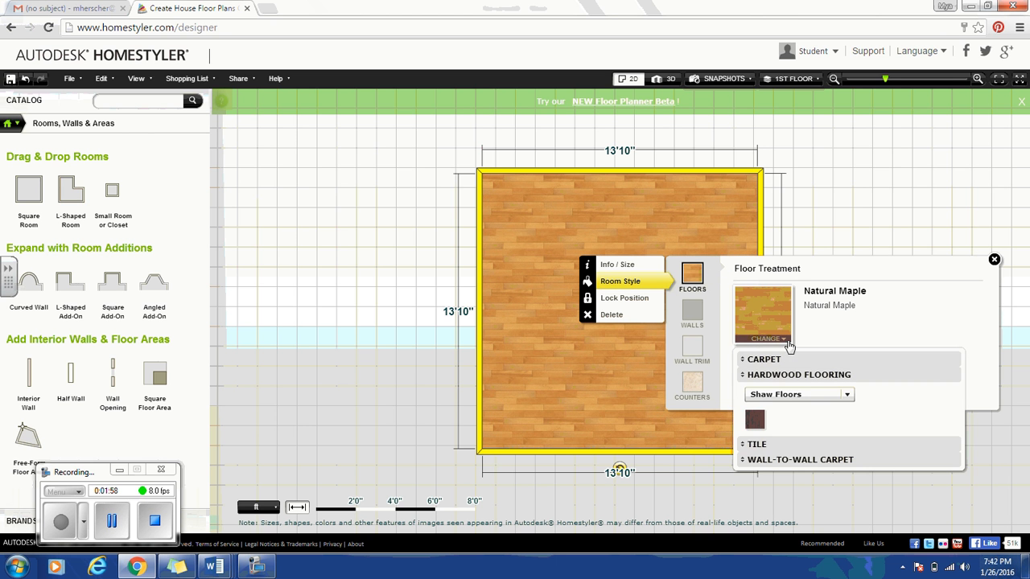
left_click(847, 396)
left_click(793, 424)
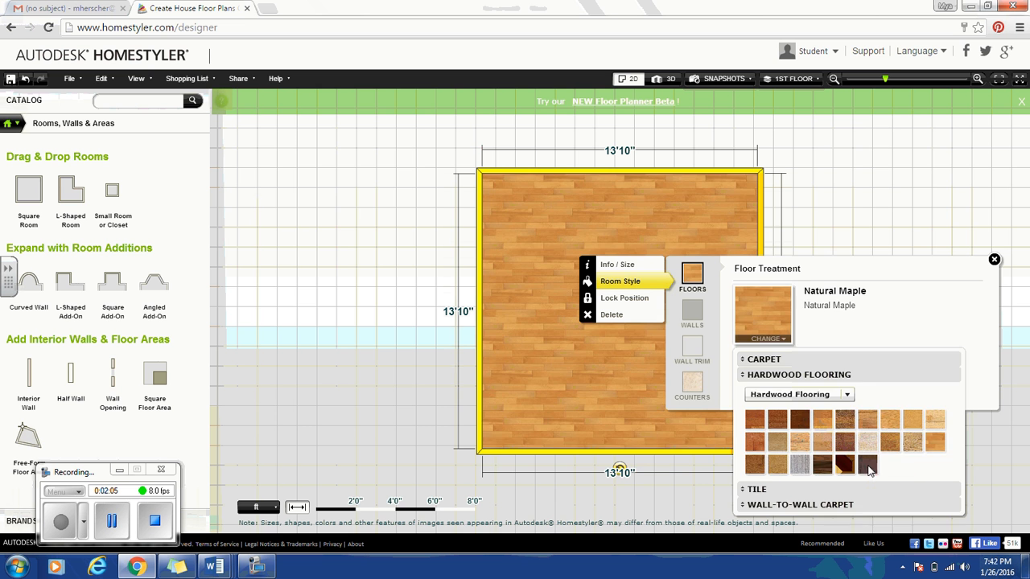
left_click(866, 466)
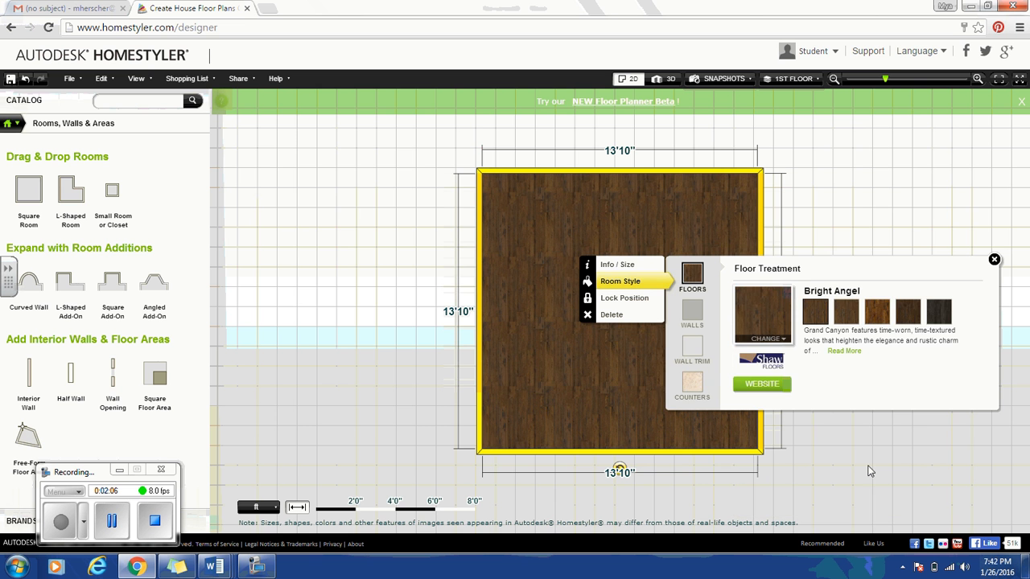
left_click(995, 259)
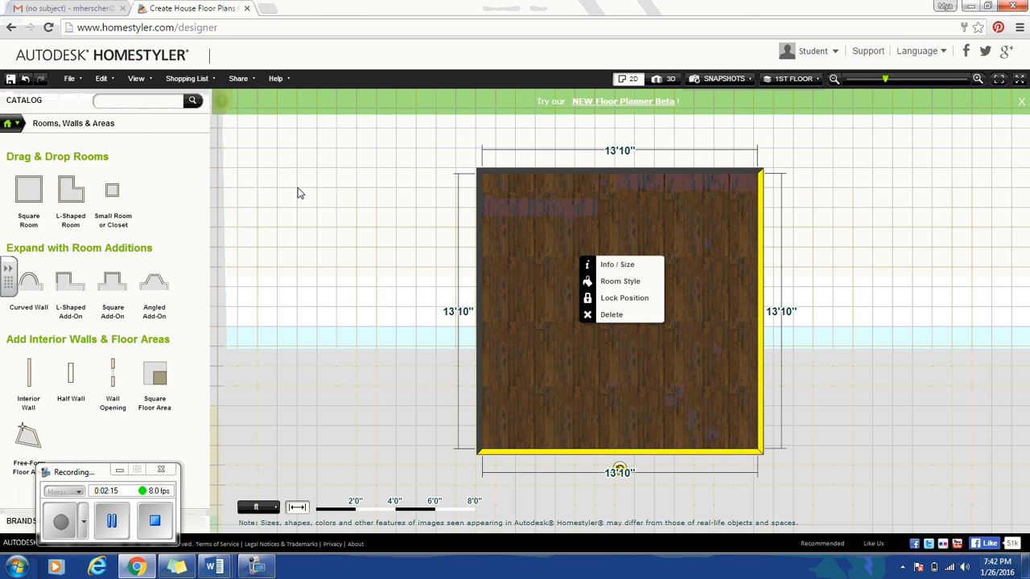
Save the design under a title with 'YES, Show in gallery' selected.
left_click(70, 79)
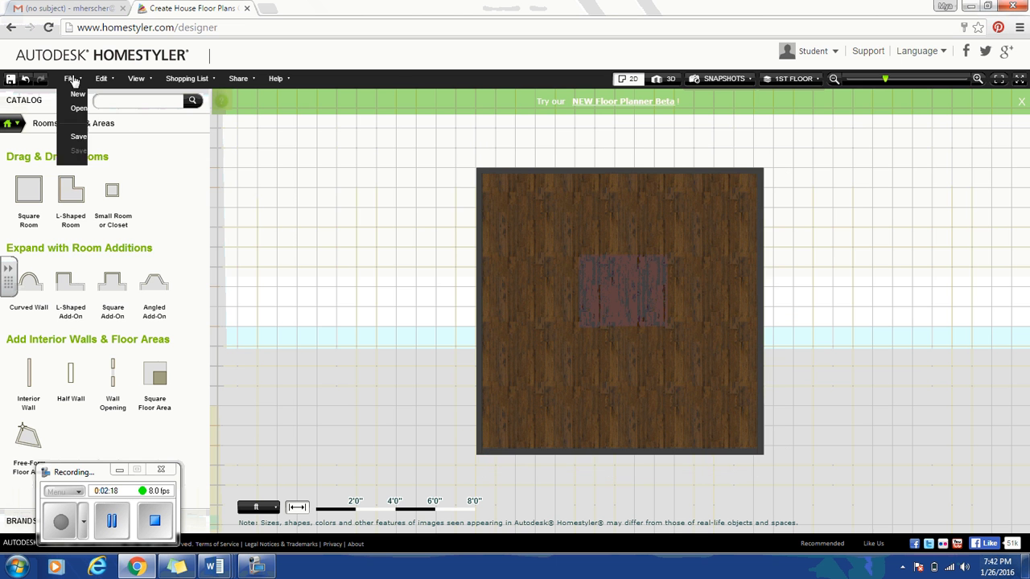
left_click(84, 135)
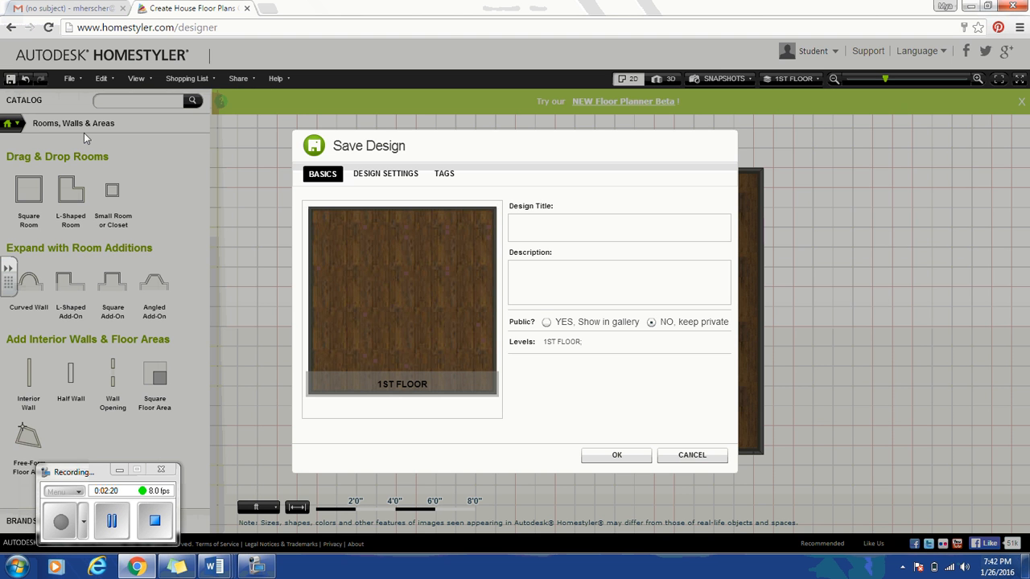
left_click(547, 230)
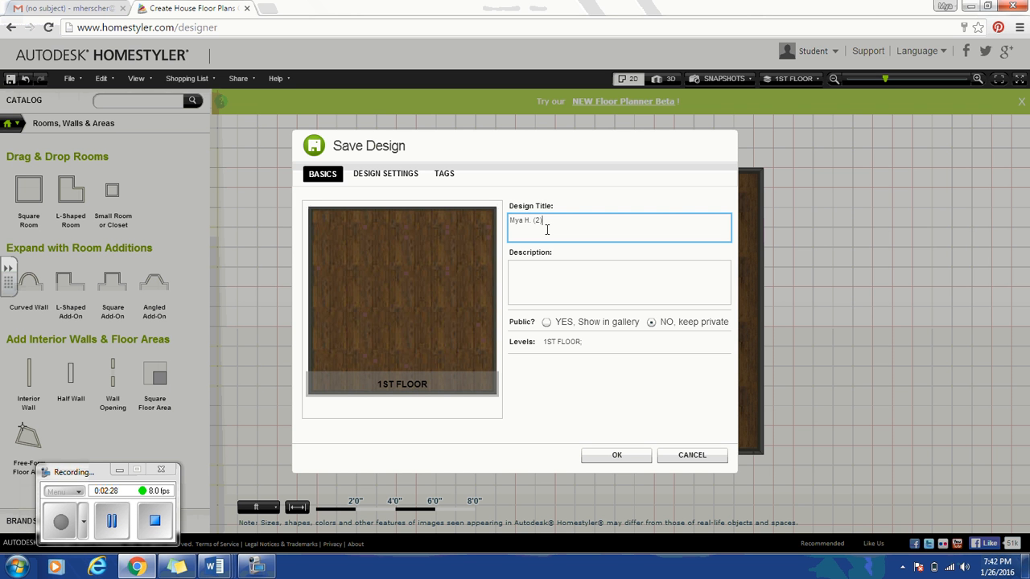
left_click(546, 323)
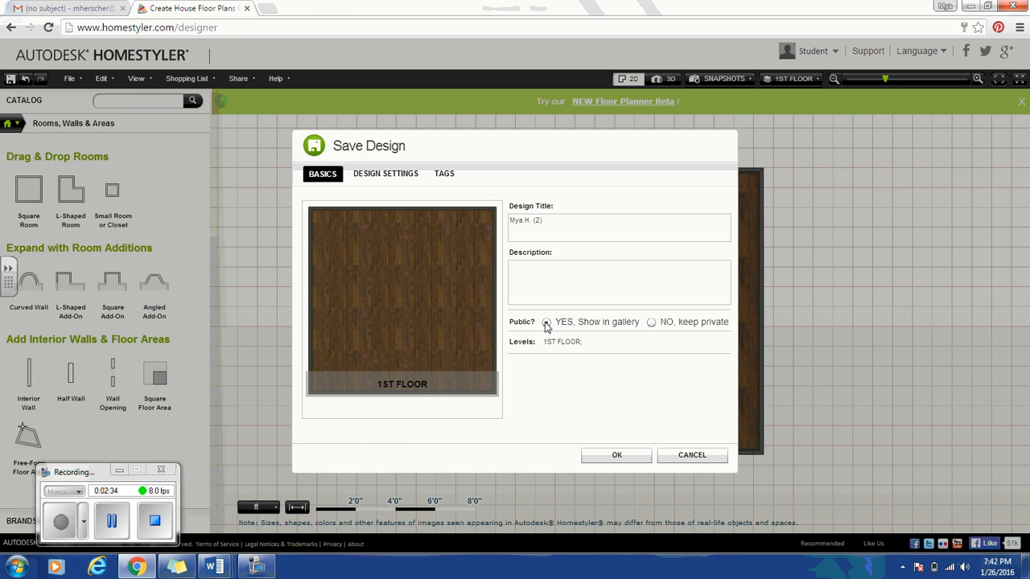
left_click(617, 457)
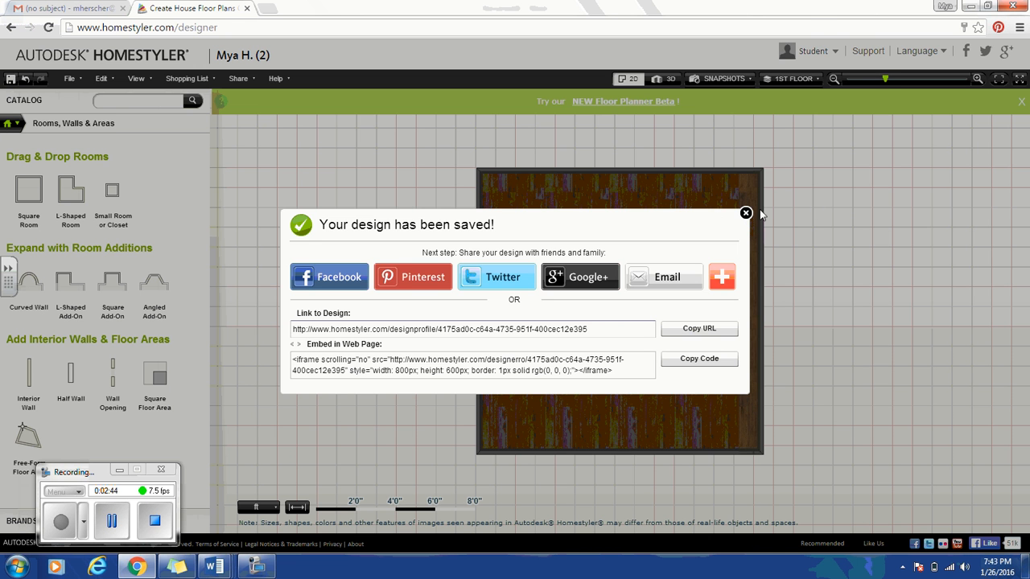
left_click(746, 212)
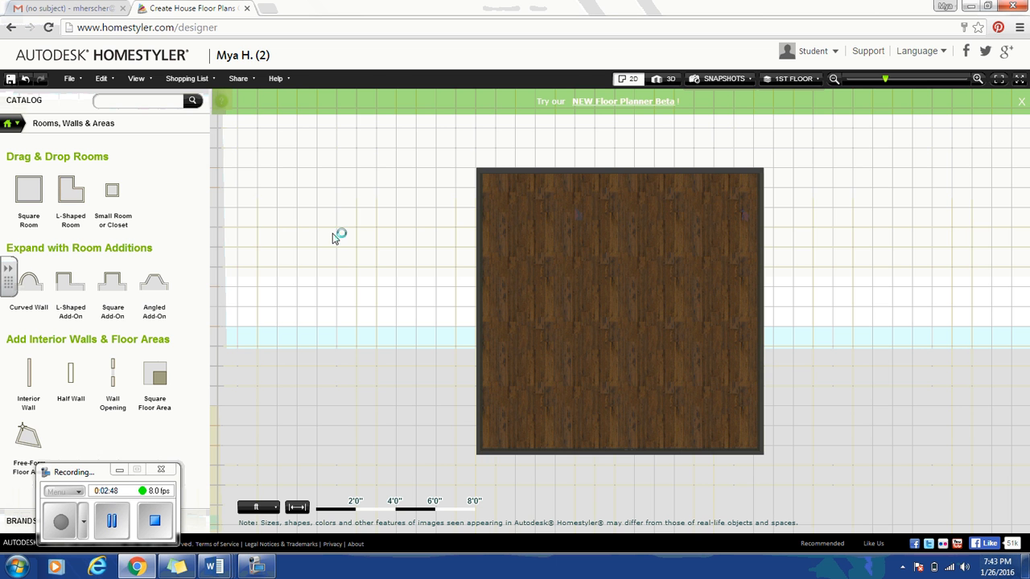
Place the 4-Panel 10-Lite Door - Cherry from Interior Doors on the room's left wall.
left_click(8, 129)
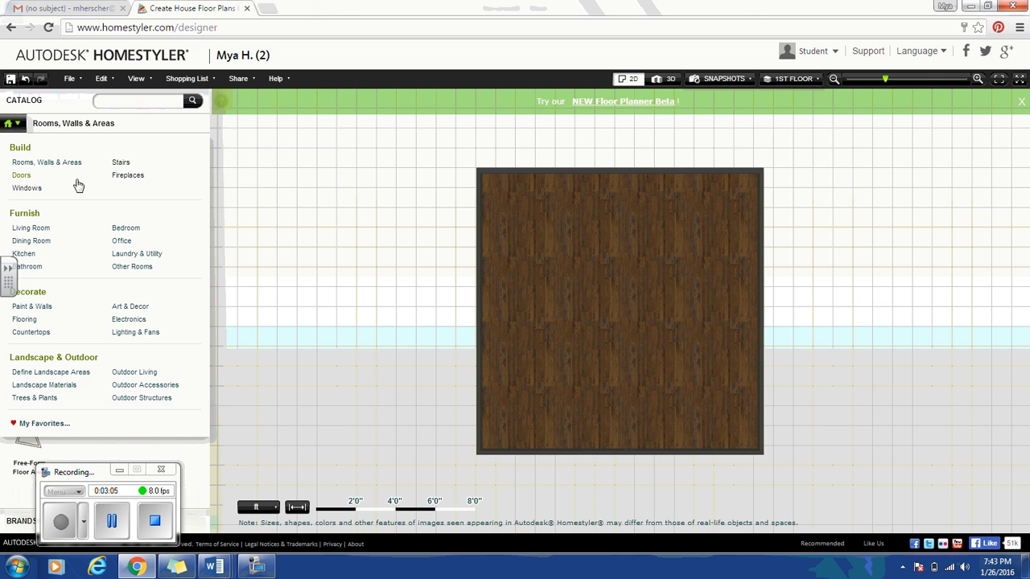
left_click(31, 179)
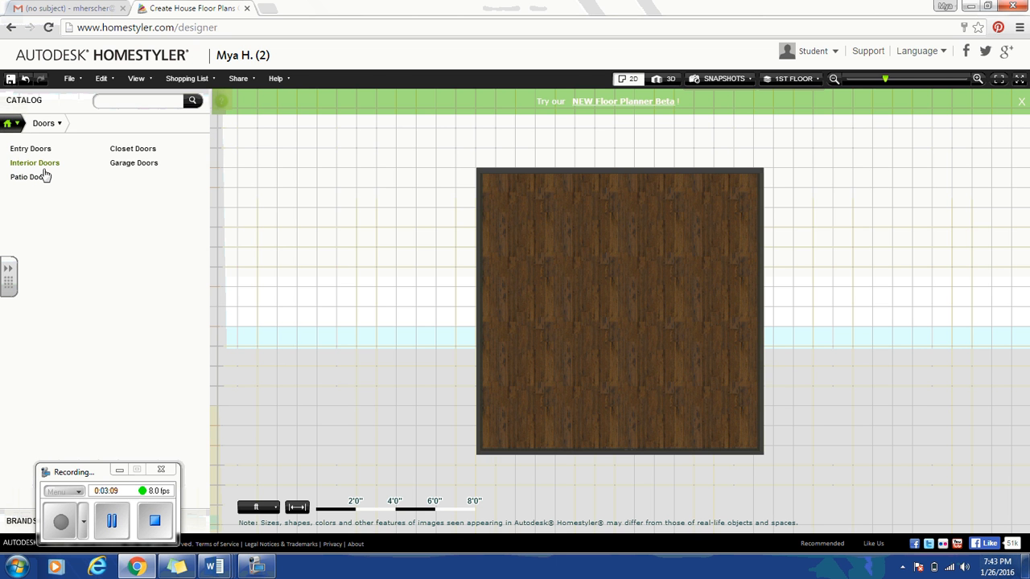
left_click(41, 164)
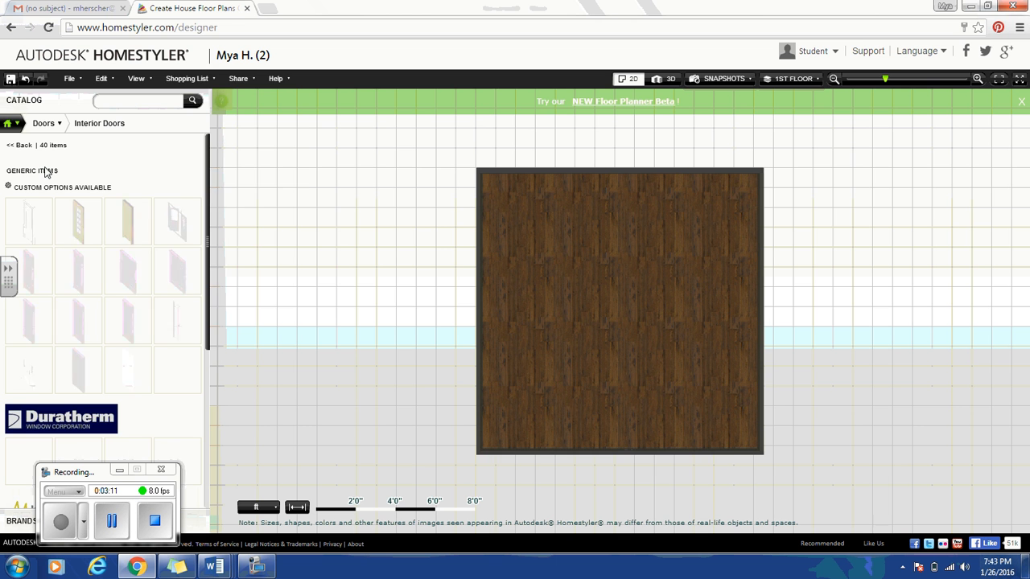
mouse_move(141, 230)
left_click_drag(142, 230, 496, 395)
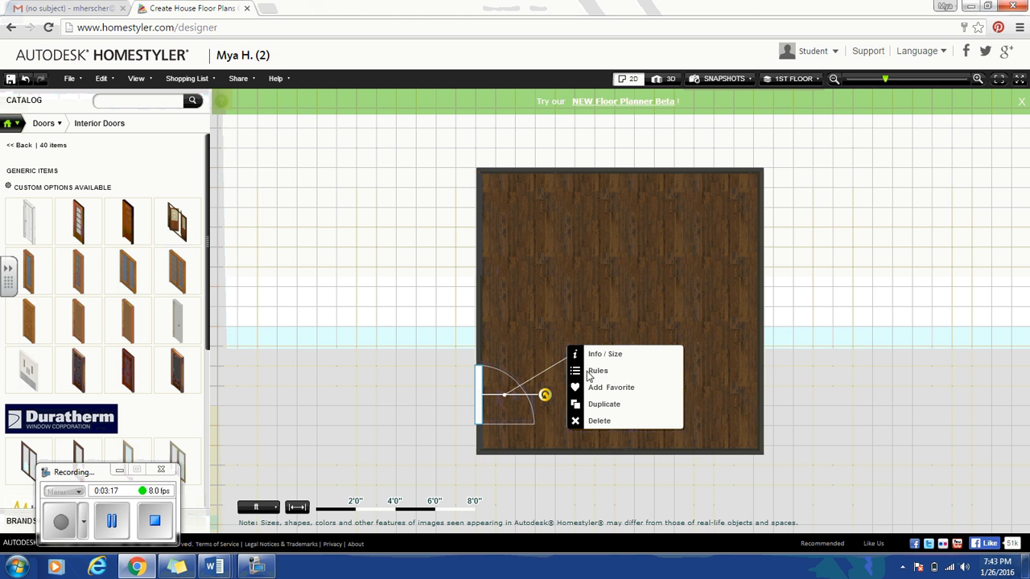
Check the door's 36" x 84" size, then return the catalog to its main categories.
left_click(618, 356)
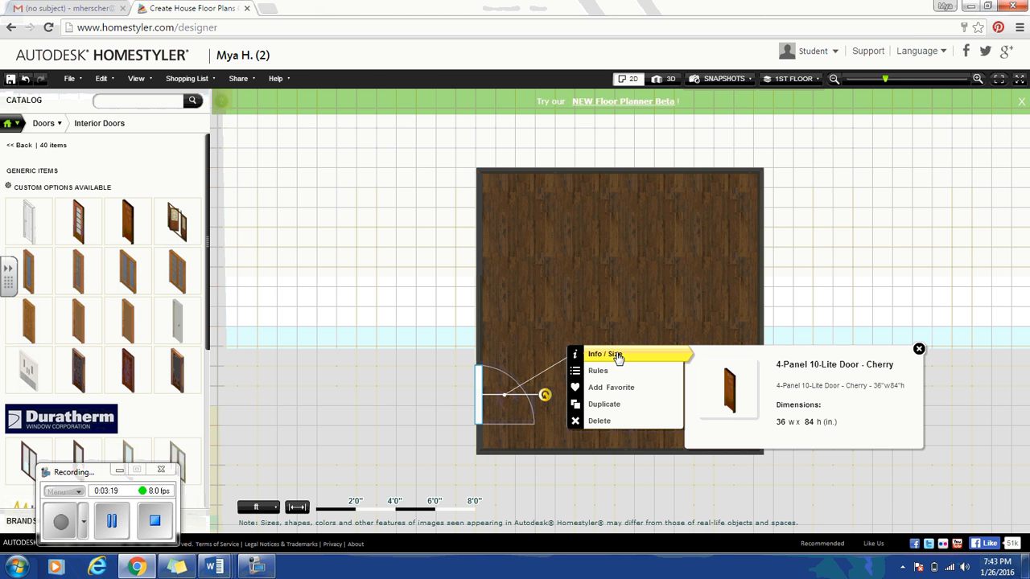
left_click(919, 349)
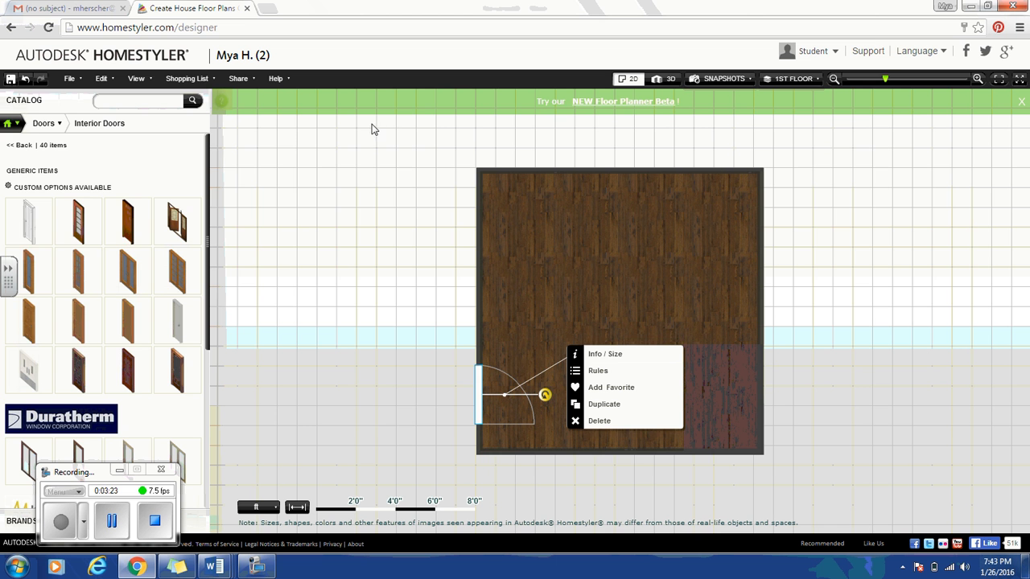
left_click(45, 123)
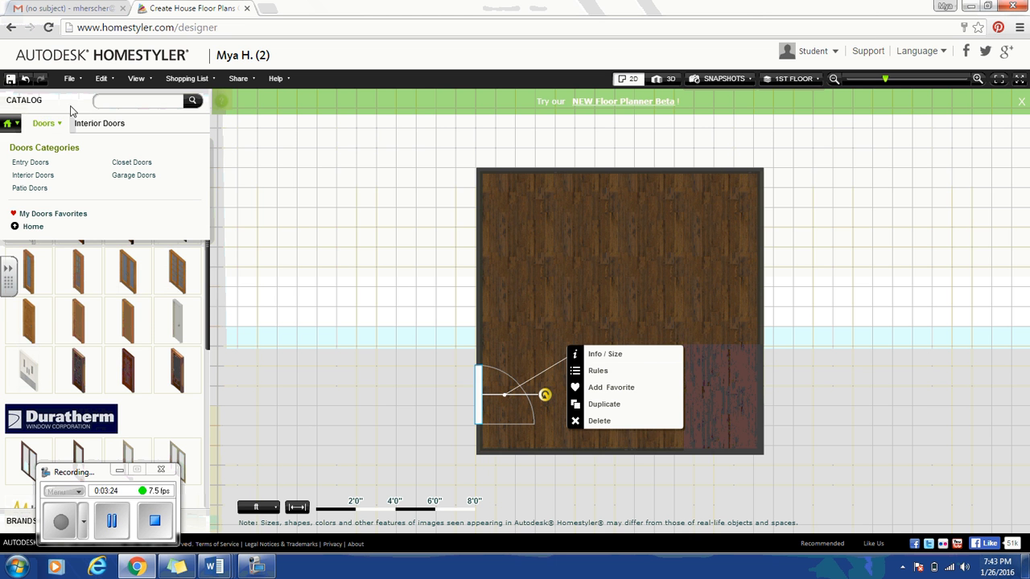
left_click(18, 122)
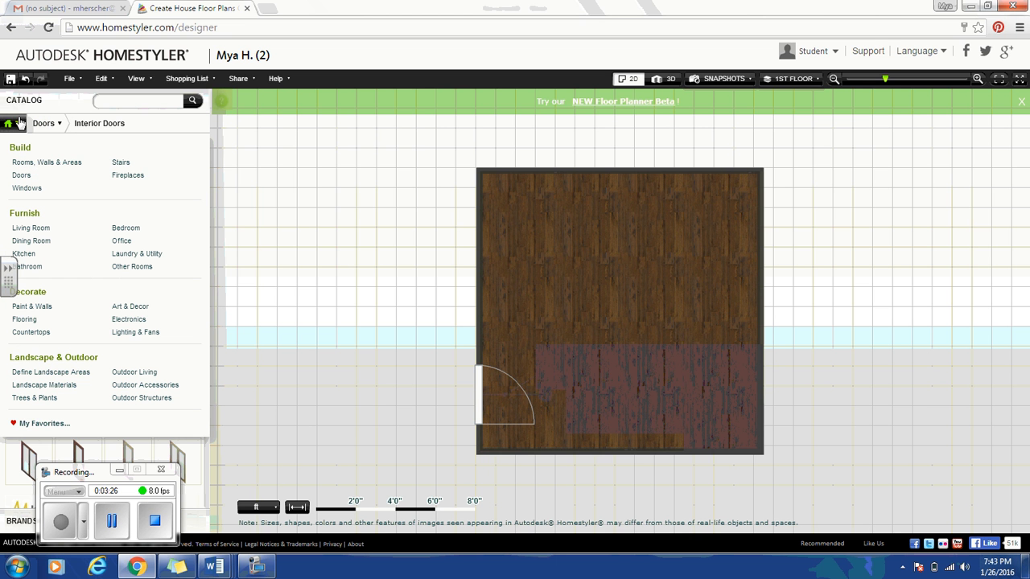
Put the Full-Height Corner Fireplace in the top-left corner with a Stone 2 - Cut Block finish.
left_click(126, 175)
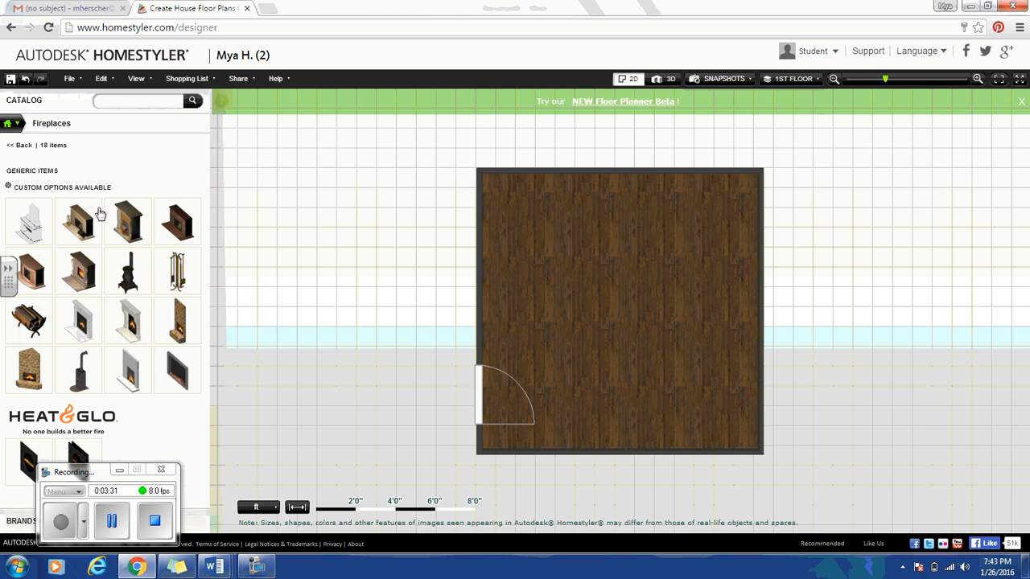
left_click_drag(44, 370, 494, 176)
double_click(511, 192)
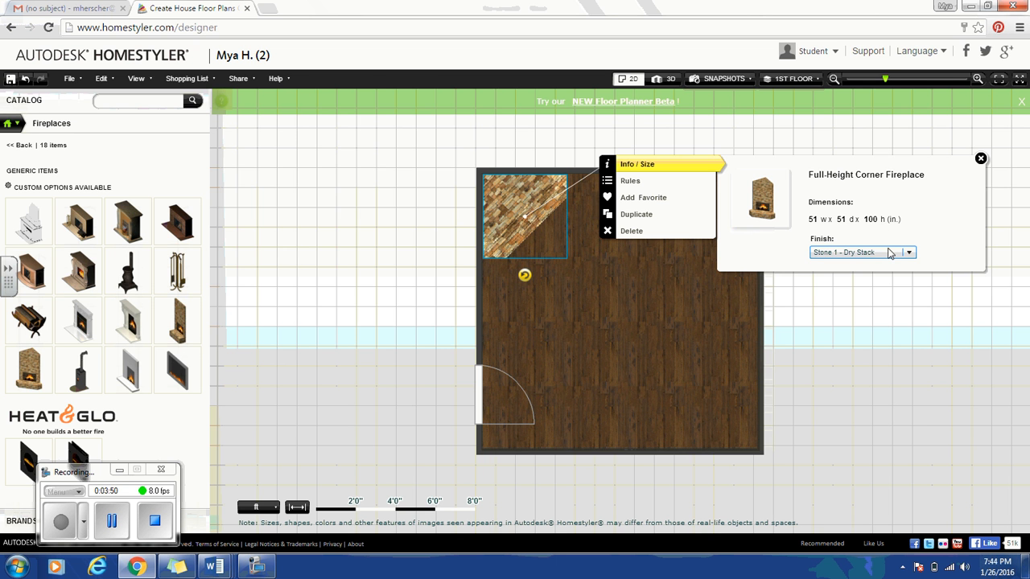
left_click(890, 253)
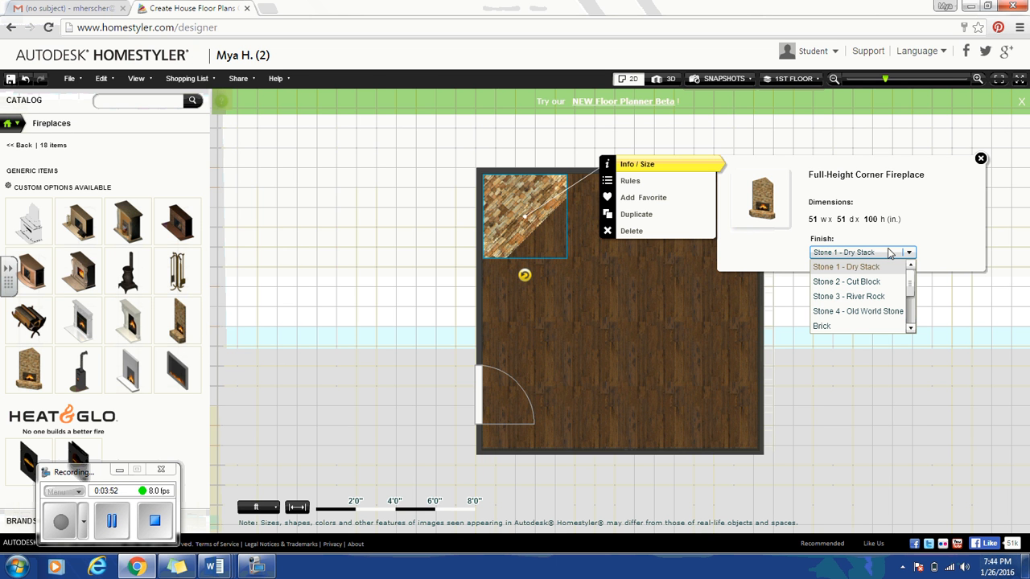
left_click(860, 282)
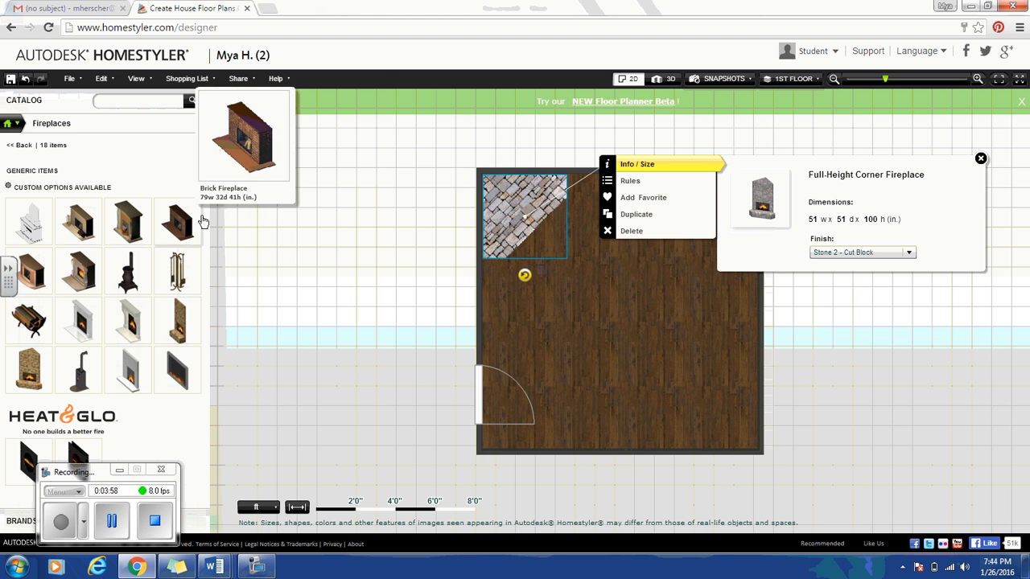
left_click(136, 79)
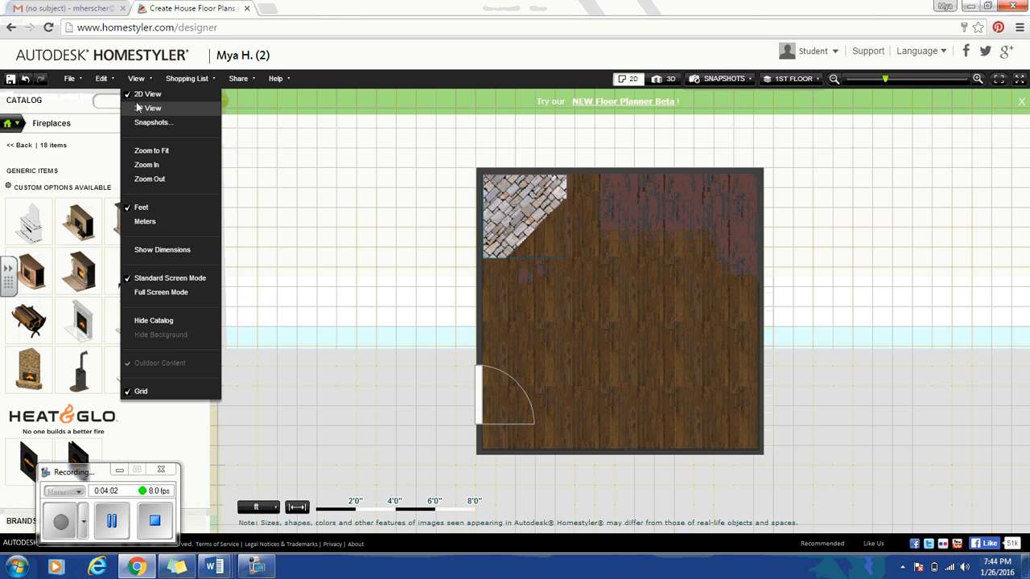
In 3D, try the Stone 4 - Old World Stone and then Stone 3 - River Rock fireplace finishes.
left_click(138, 108)
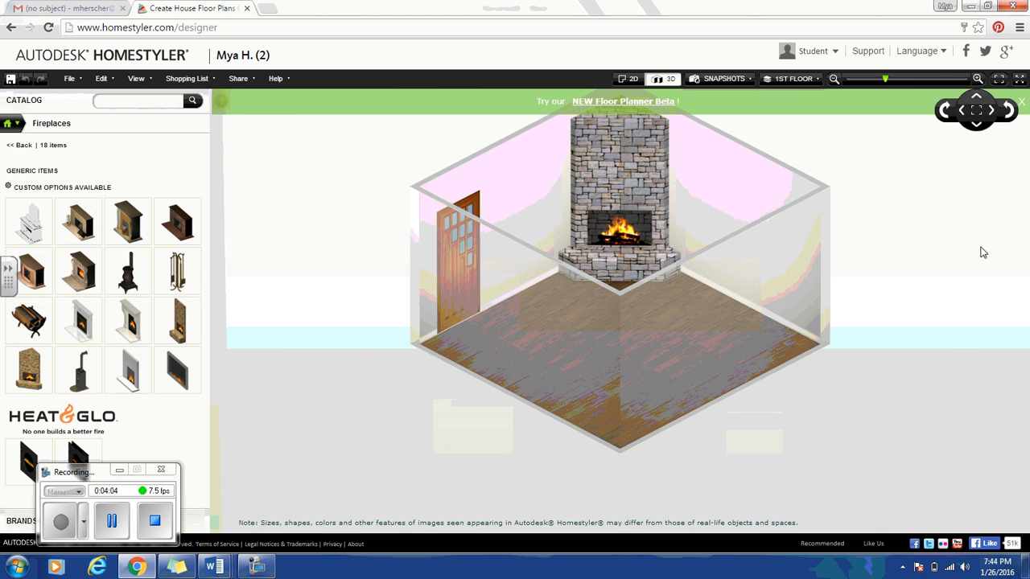
left_click(640, 183)
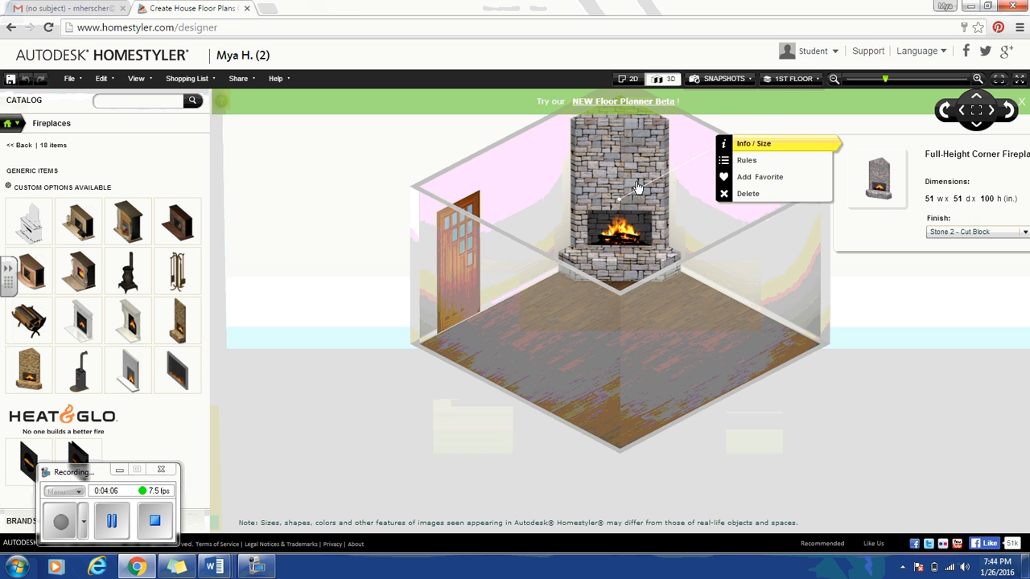
left_click(981, 233)
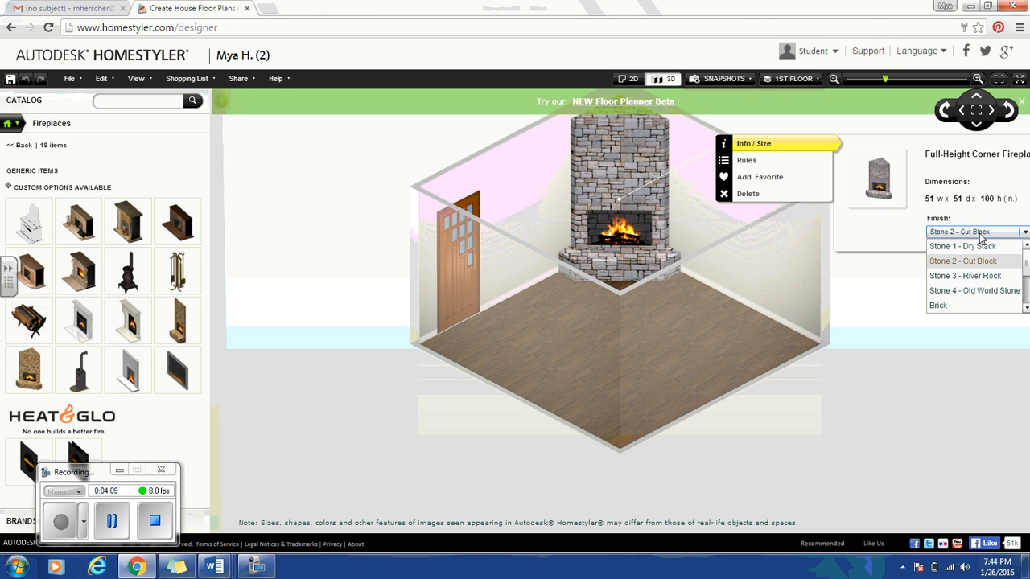
left_click(990, 291)
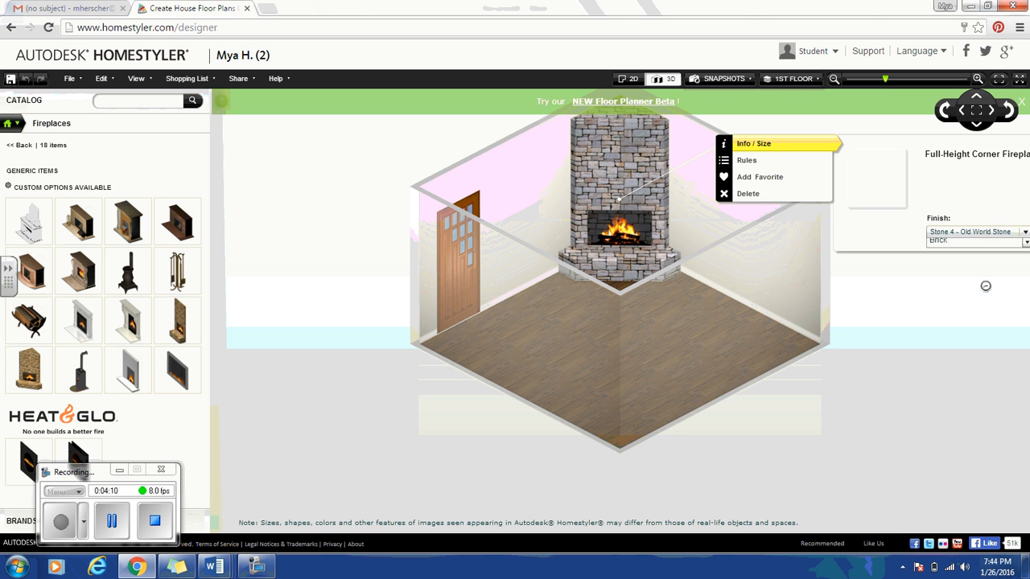
left_click(972, 235)
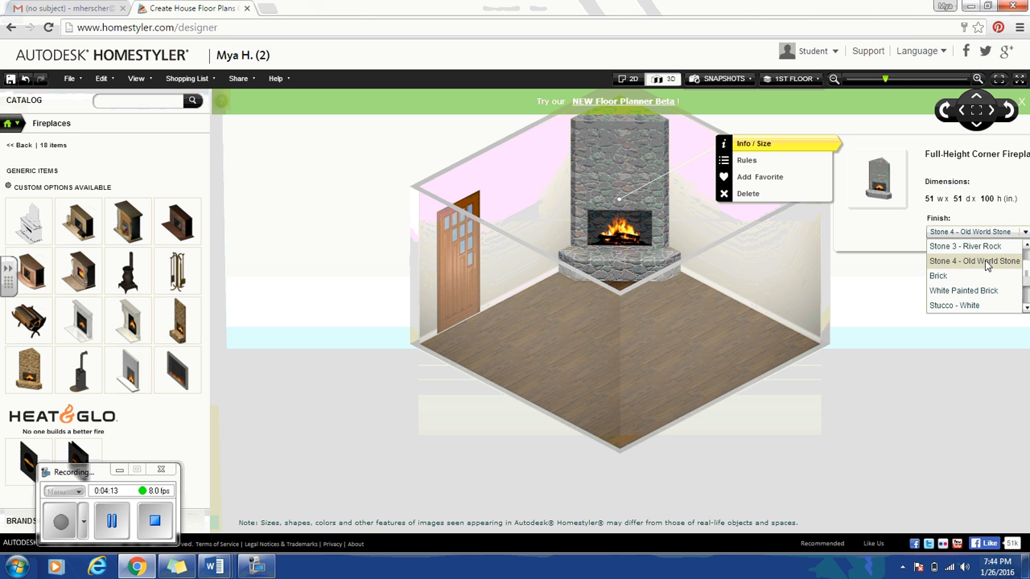
left_click(982, 245)
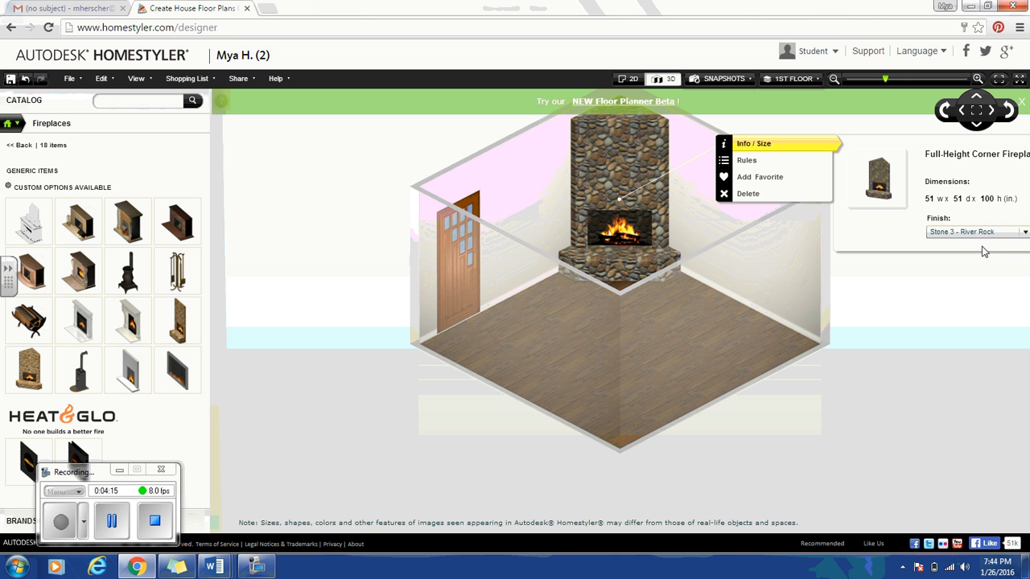
Scroll down the finish list and apply Stucco - Sand to the fireplace.
left_click(984, 233)
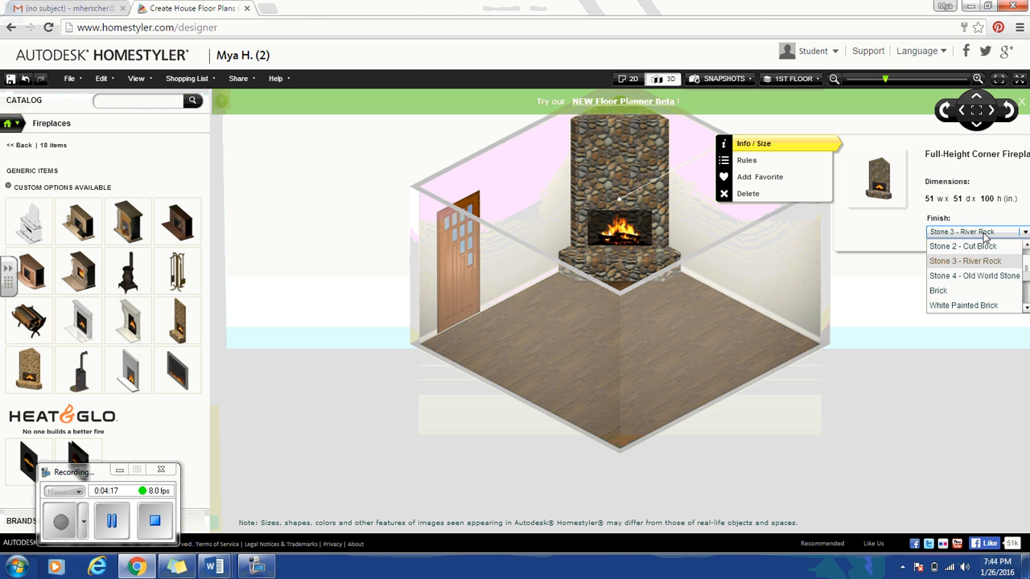
left_click(1027, 308)
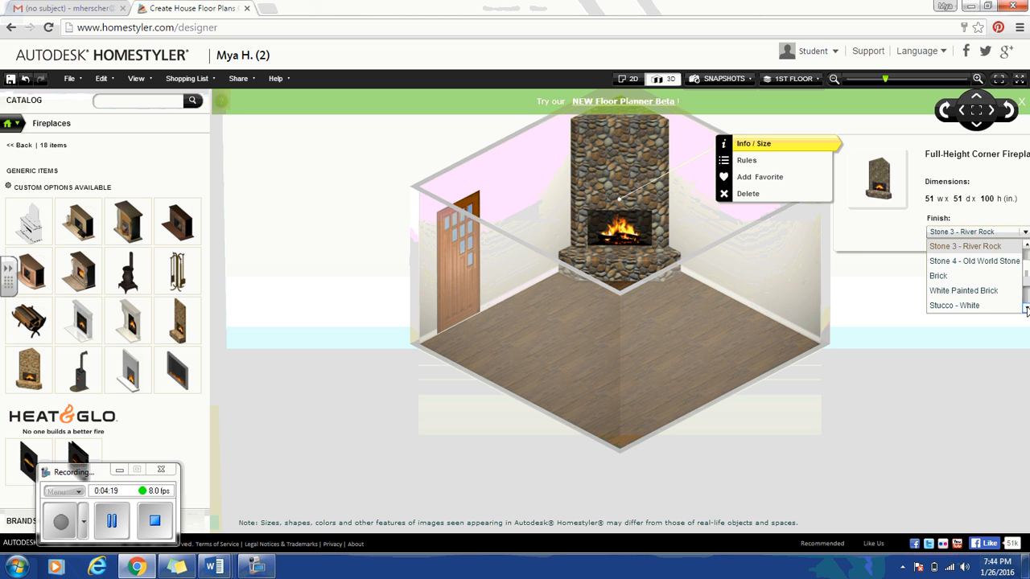
left_click(1027, 308)
left_click(1027, 308)
left_click(1027, 310)
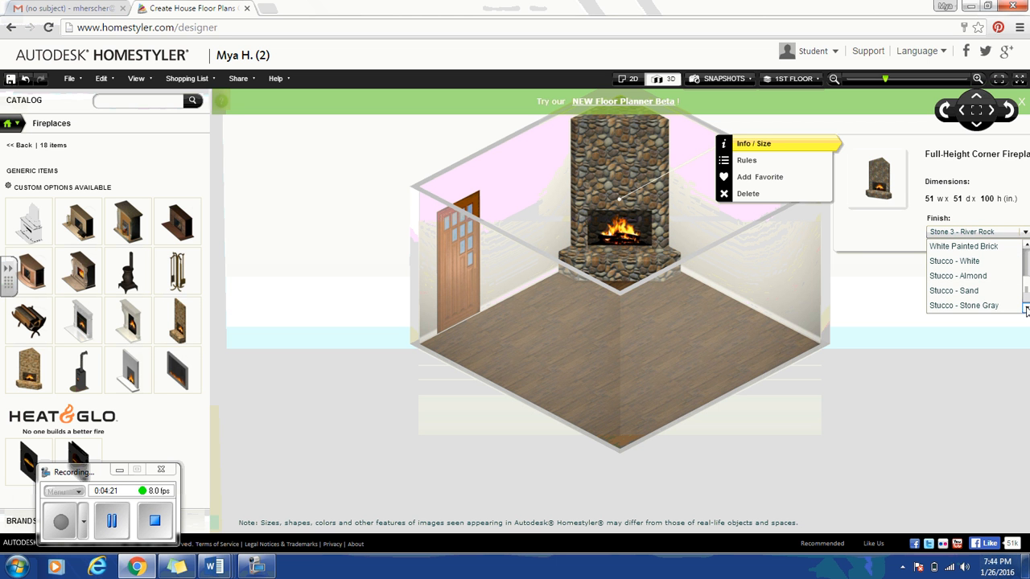
left_click(985, 290)
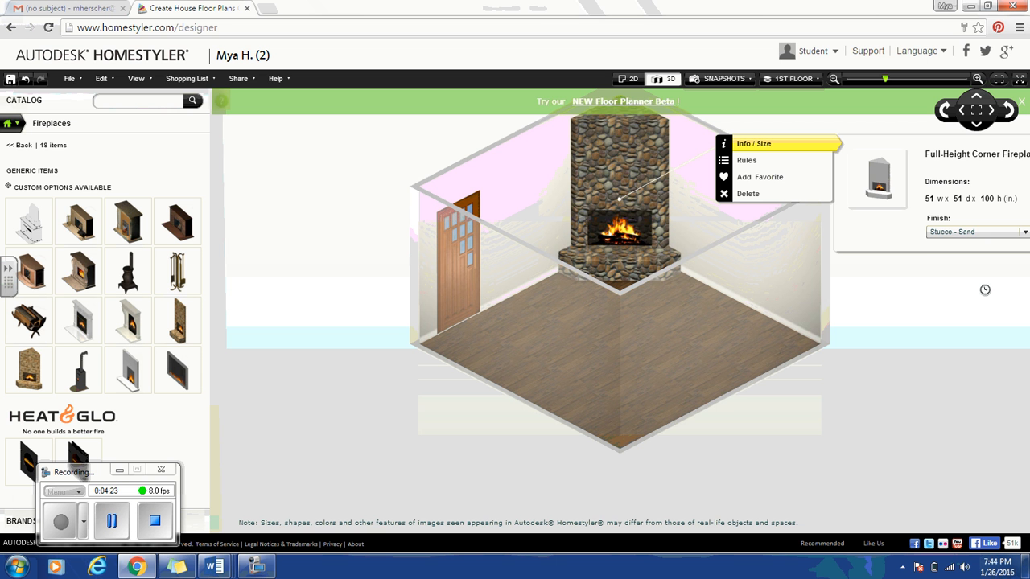
Restore the Stone 3 - River Rock finish, deselect the fireplace, and rotate the 3D view.
left_click(996, 235)
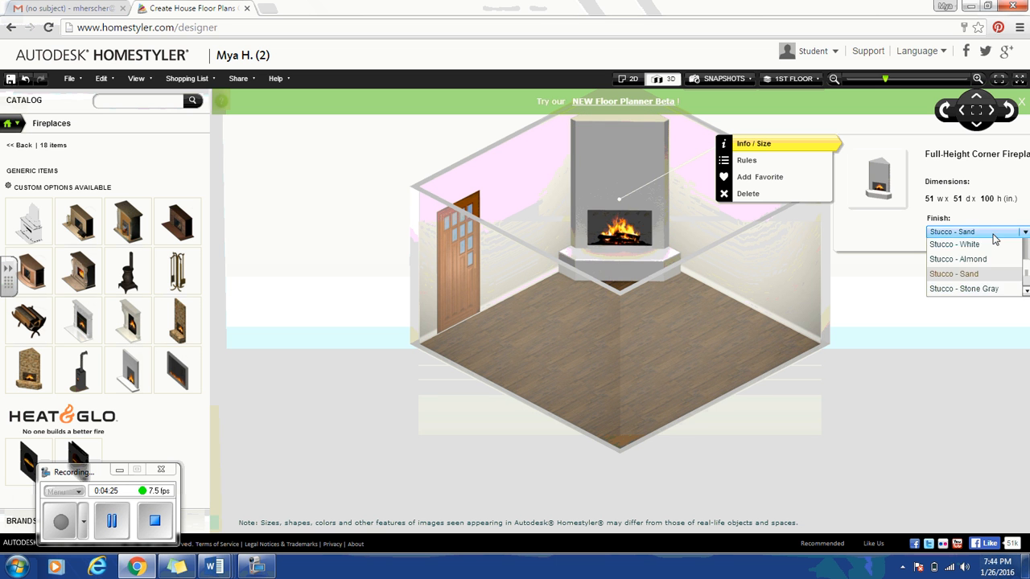
scroll(1012, 258, "up", 4)
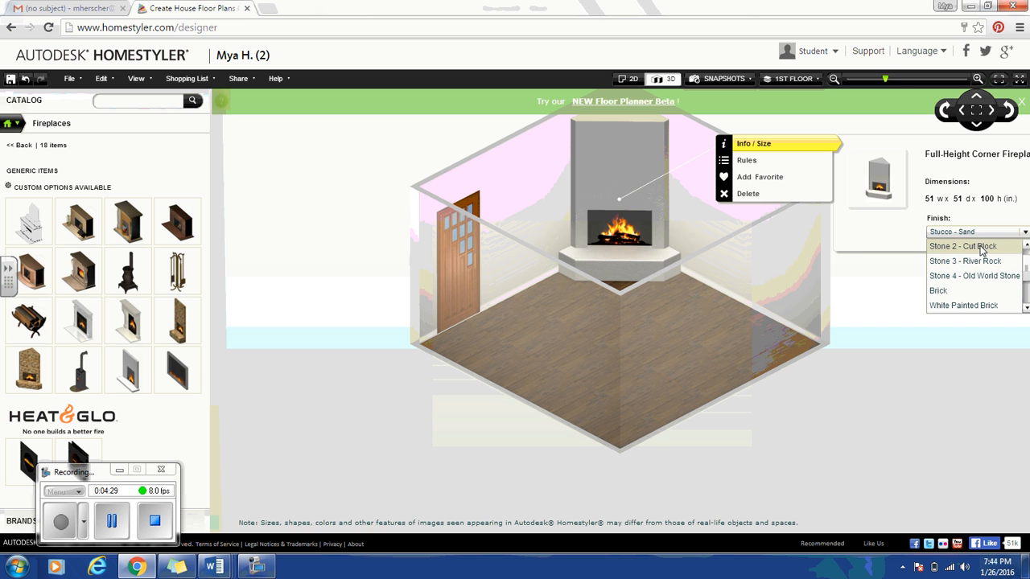
left_click(984, 260)
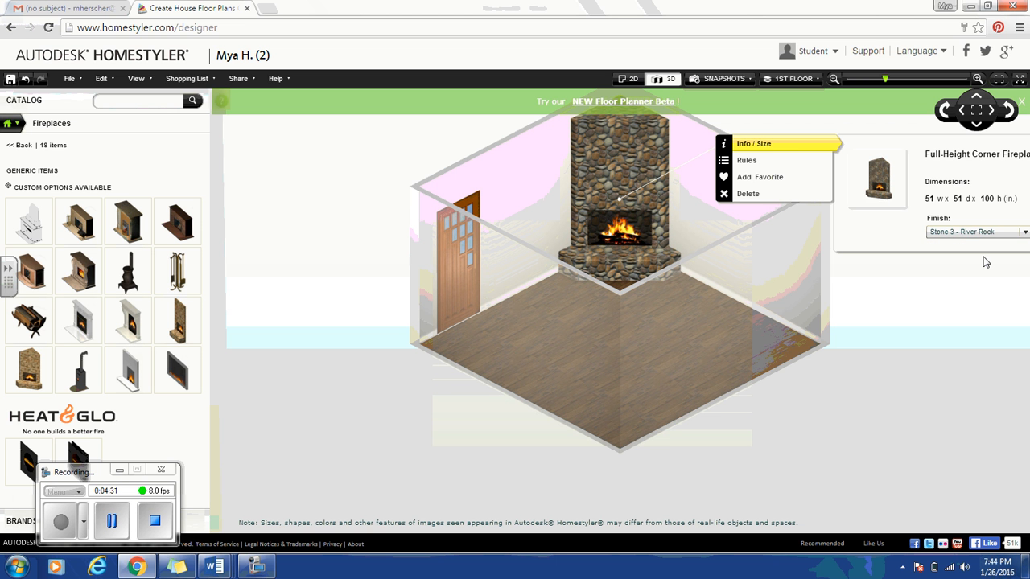
left_click(836, 310)
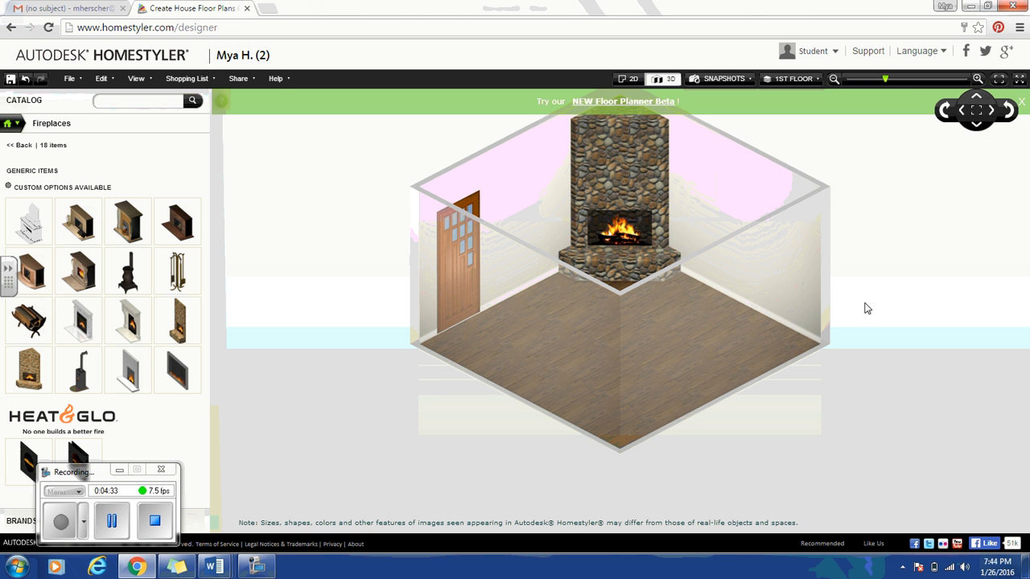
left_click(947, 117)
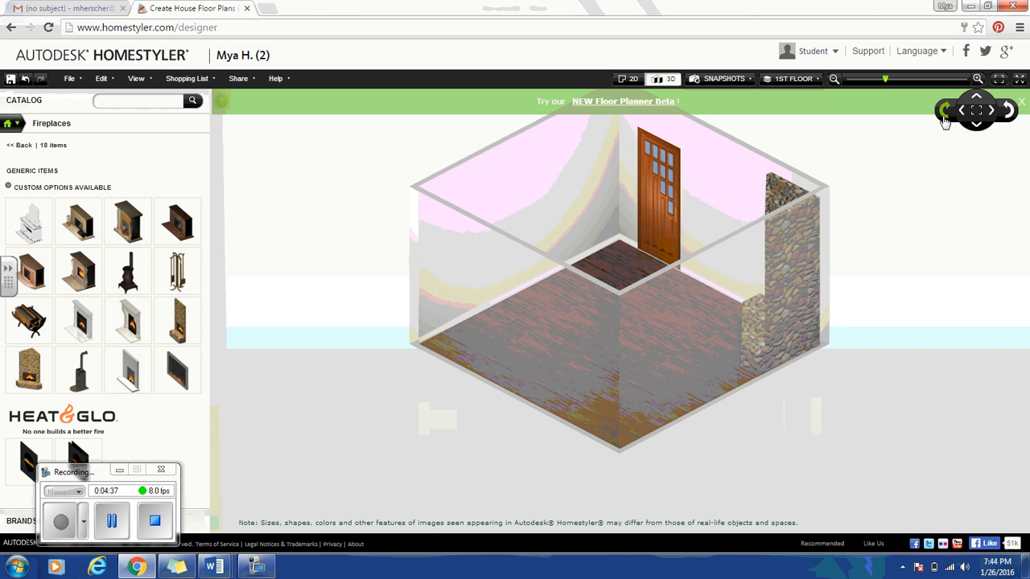
left_click(1006, 111)
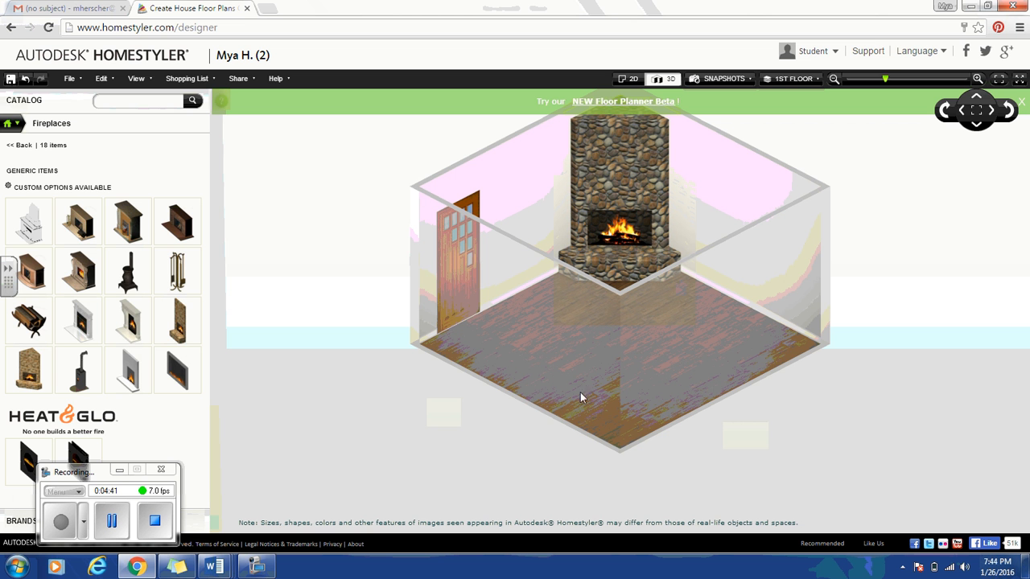
Browse Catalog > Bedroom > Beds and try dragging a bed into the 3D room.
left_click(13, 126)
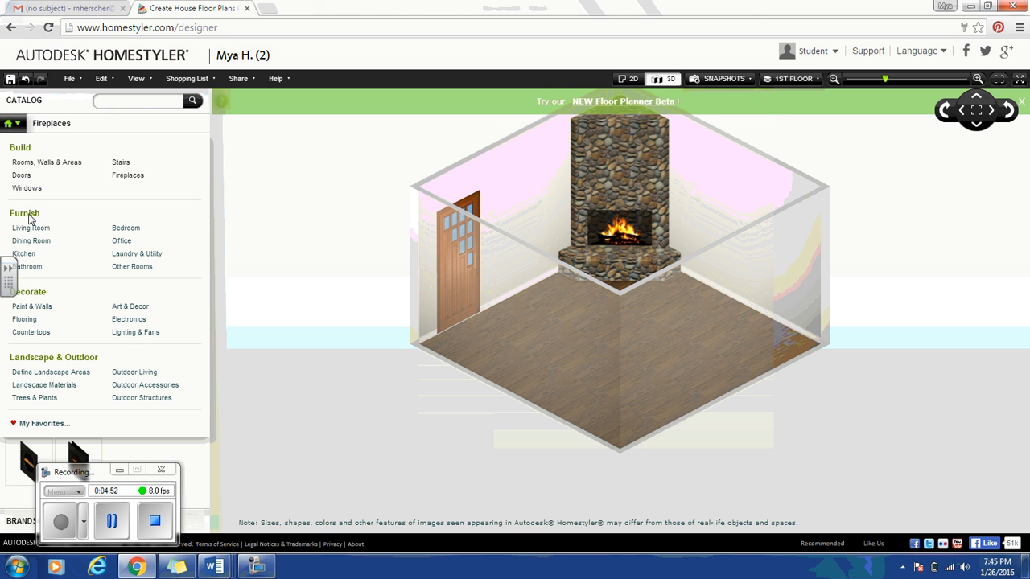
left_click(127, 231)
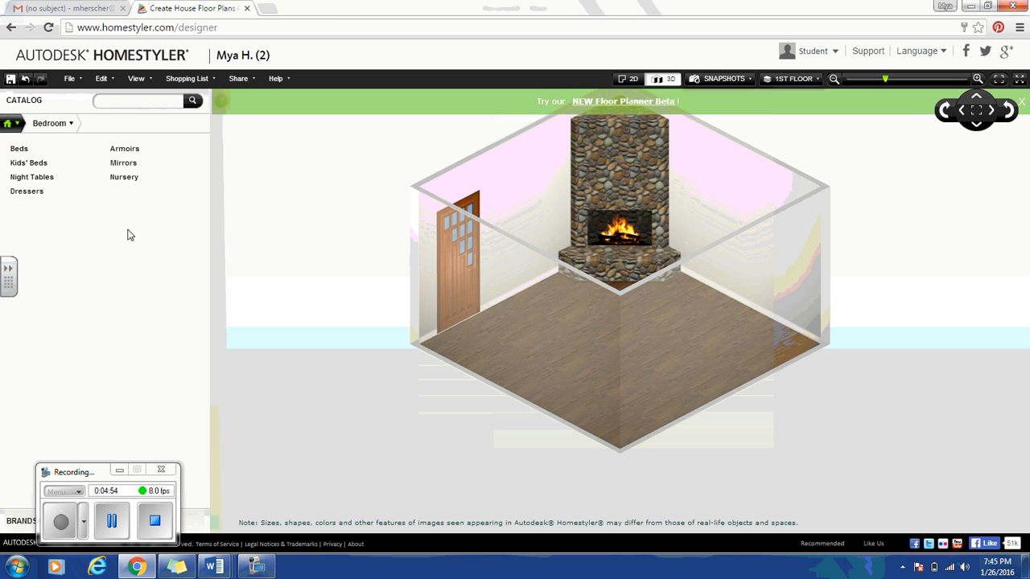
left_click(31, 152)
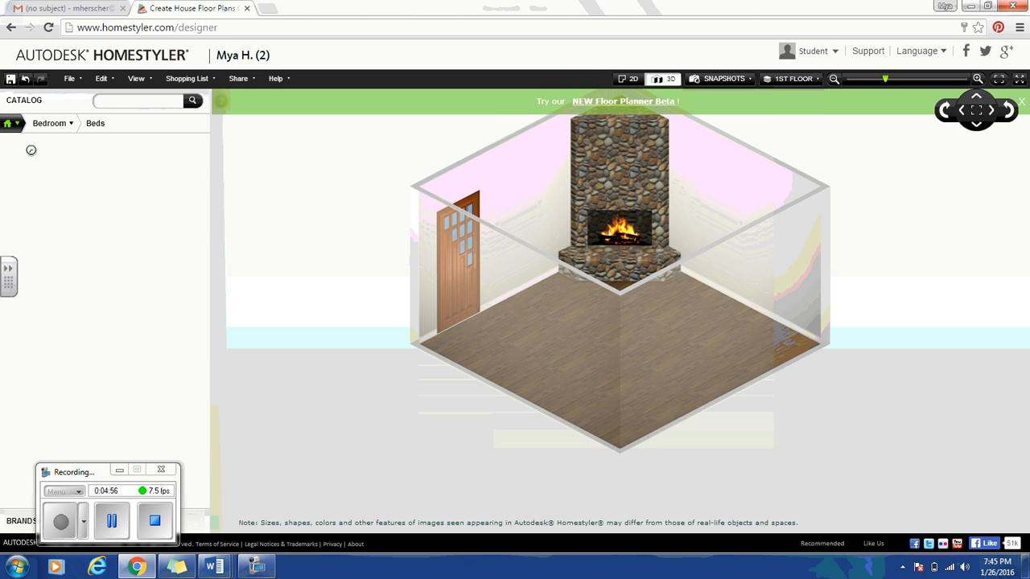
mouse_move(119, 216)
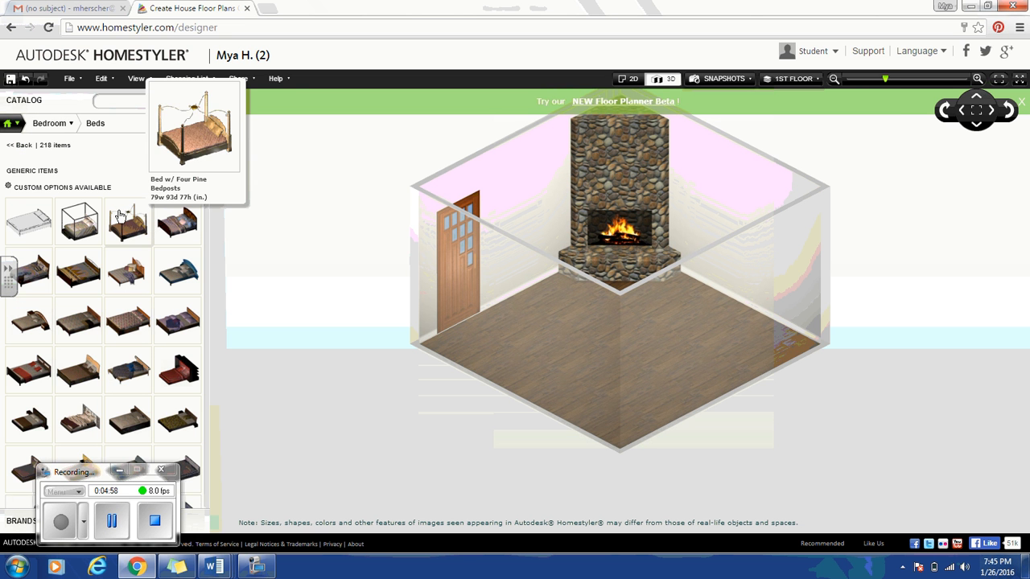
left_click(167, 232)
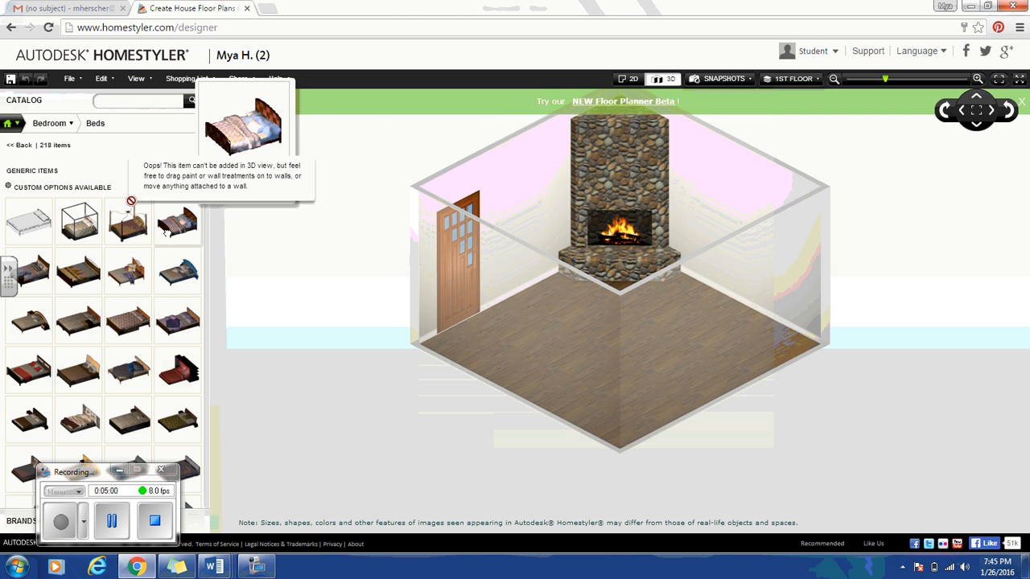
left_click_drag(167, 232, 23, 237)
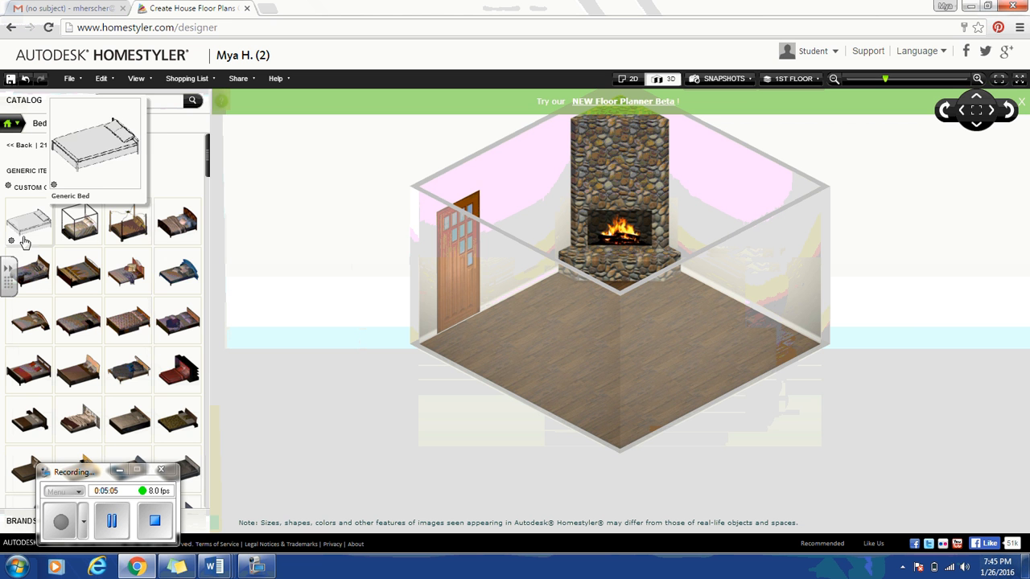
In 2D View, drop a bed mid-room and rotate it so its headboard meets the right wall.
left_click(135, 78)
left_click(138, 95)
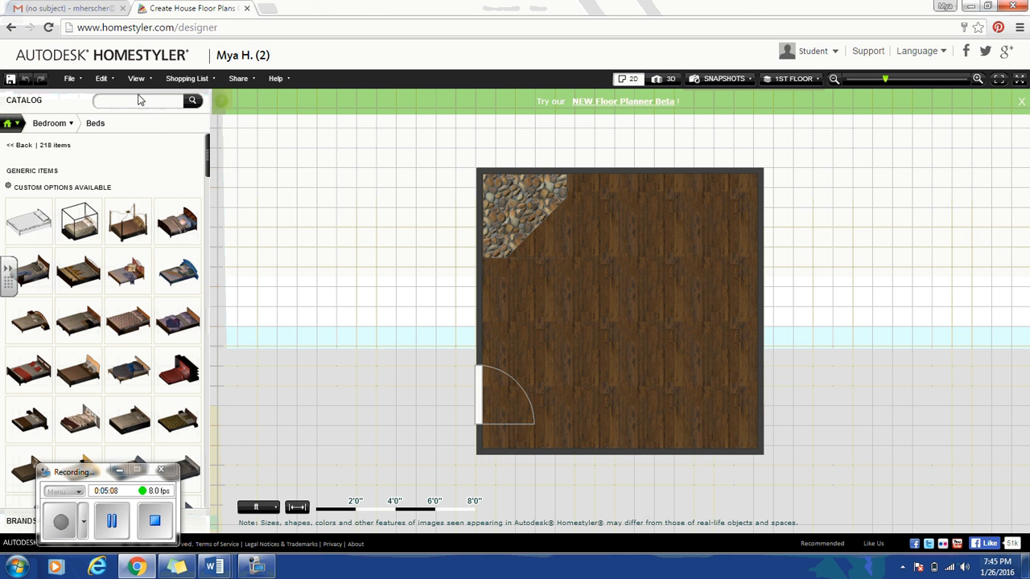
left_click_drag(175, 230, 587, 265)
left_click(638, 284)
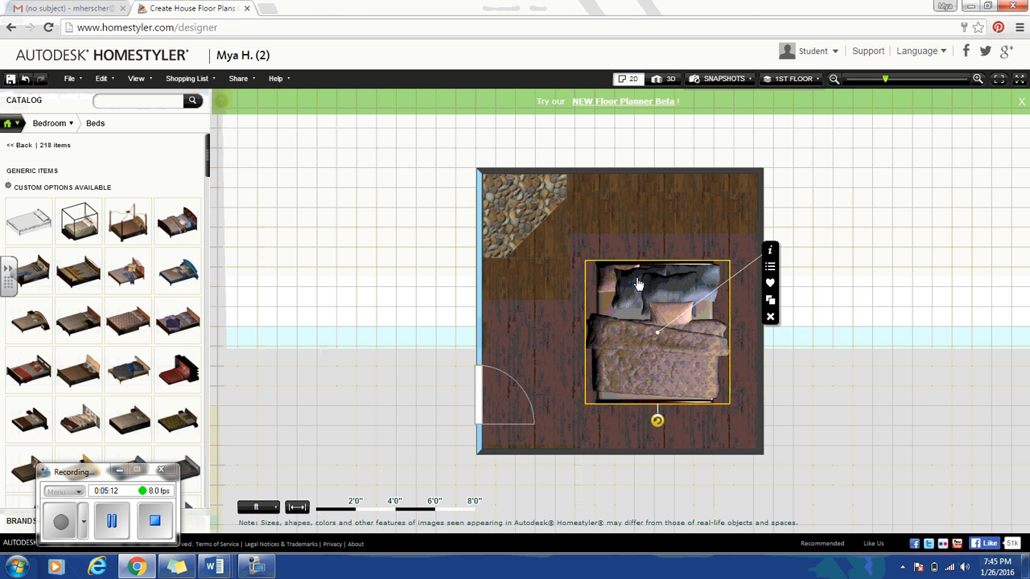
left_click_drag(658, 421, 681, 302)
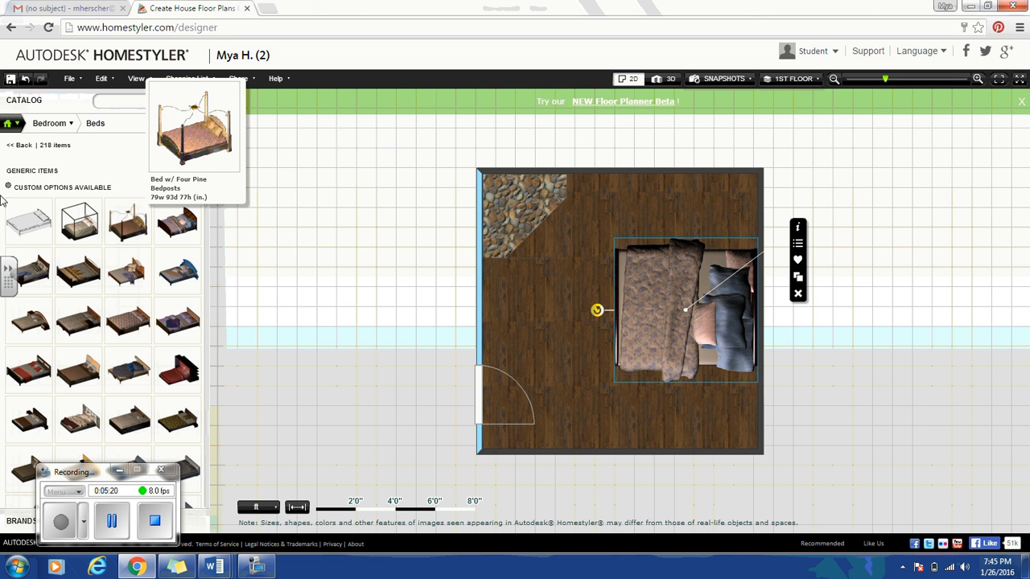
left_click(58, 129)
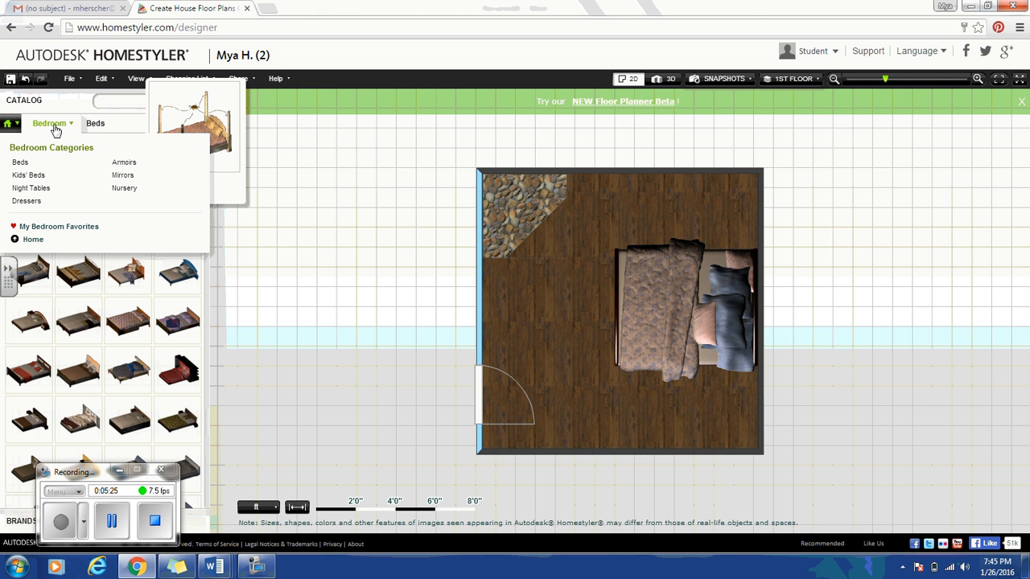
Place the red Bean Bag from Living Room > Chairs & Chaises near the top wall, beside the fireplace.
left_click(10, 125)
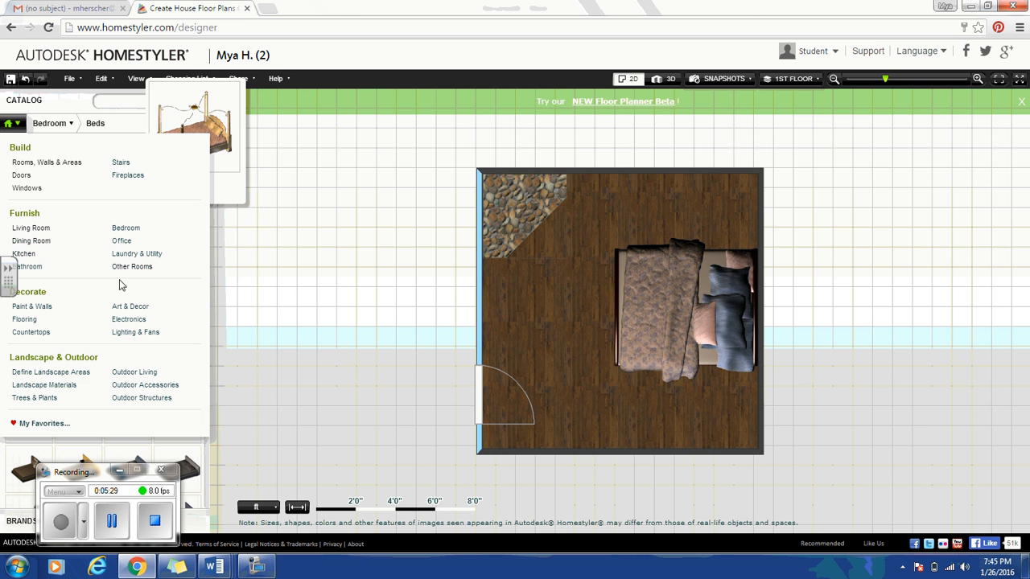
left_click(40, 231)
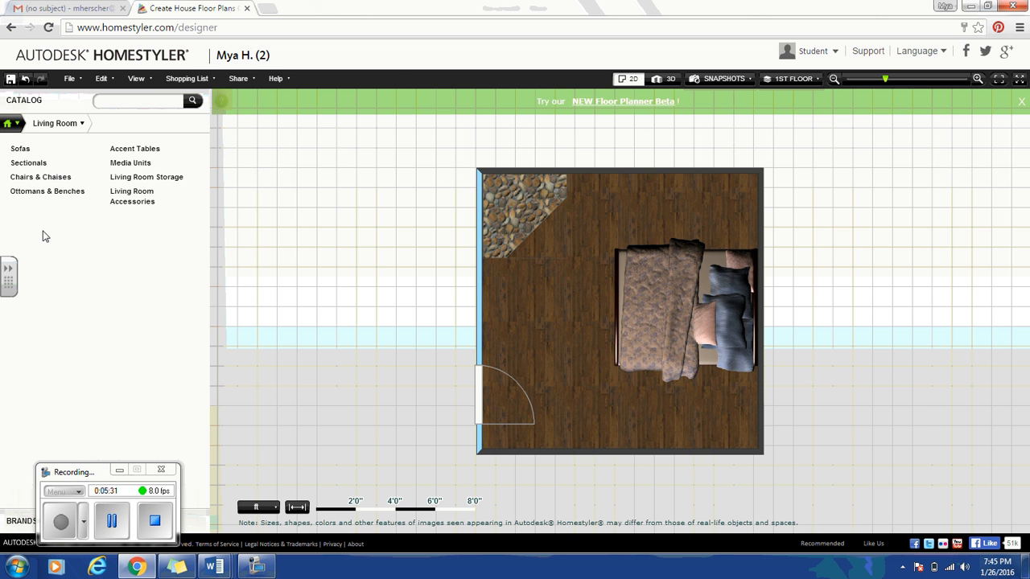
left_click(40, 176)
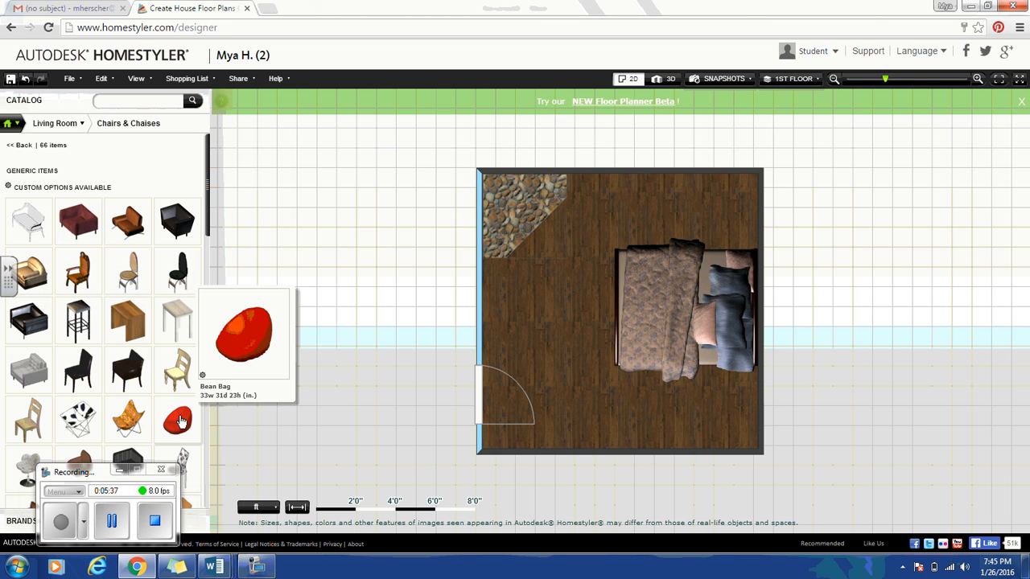
left_click_drag(180, 415, 578, 183)
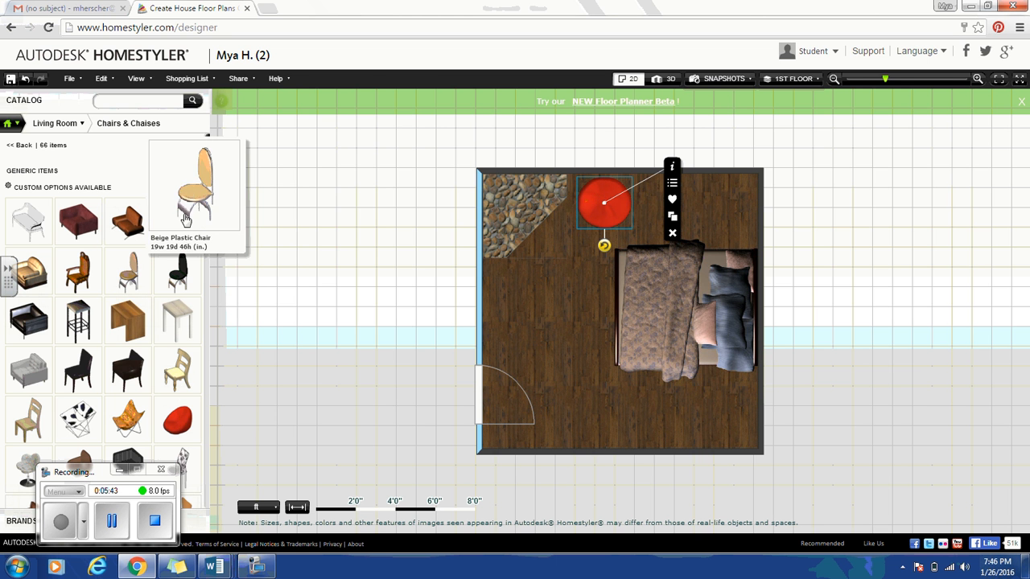
left_click(13, 125)
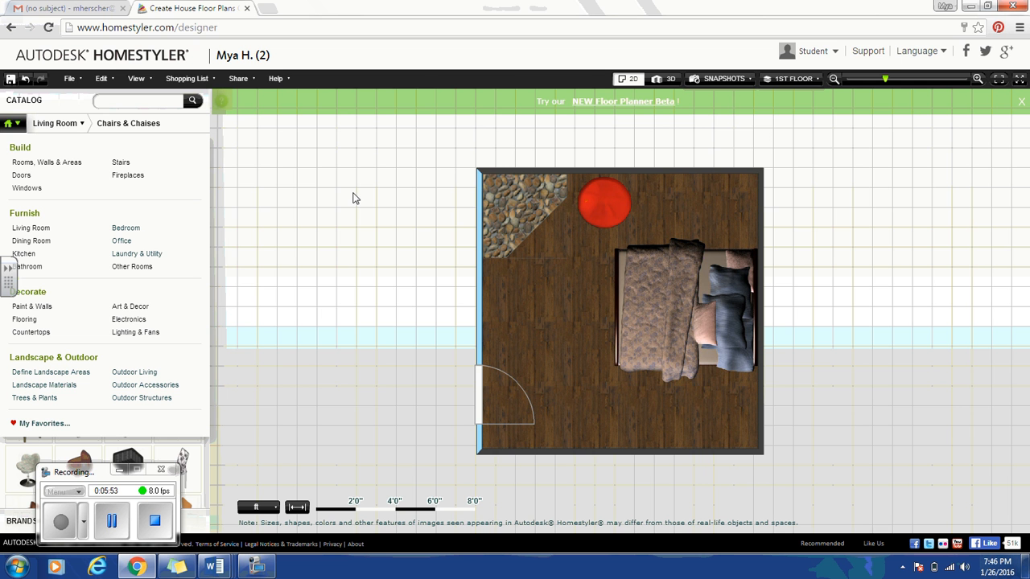
Save the design with File > Save, then reopen its thumbnail from the Open Design list.
left_click(71, 81)
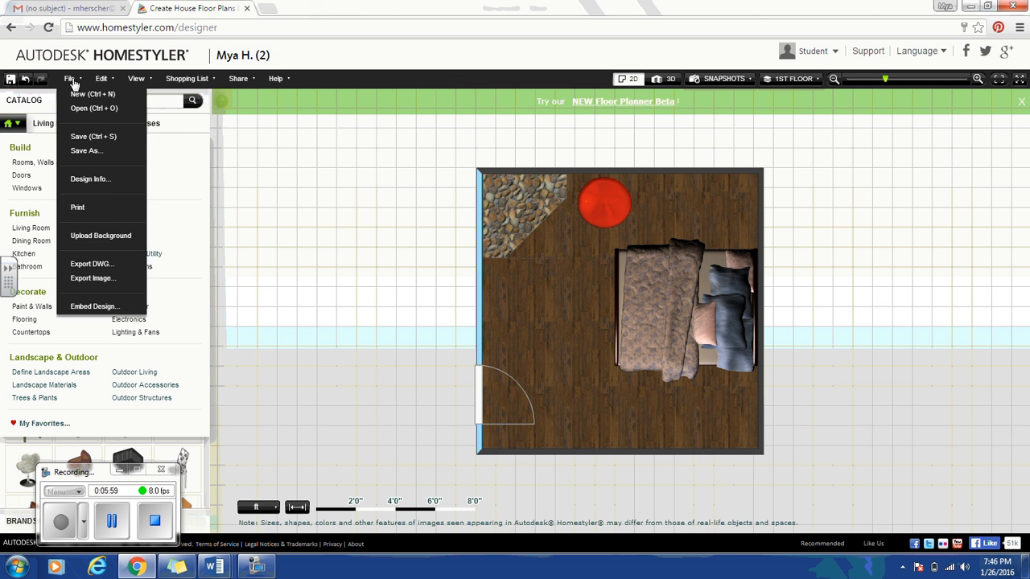
left_click(89, 137)
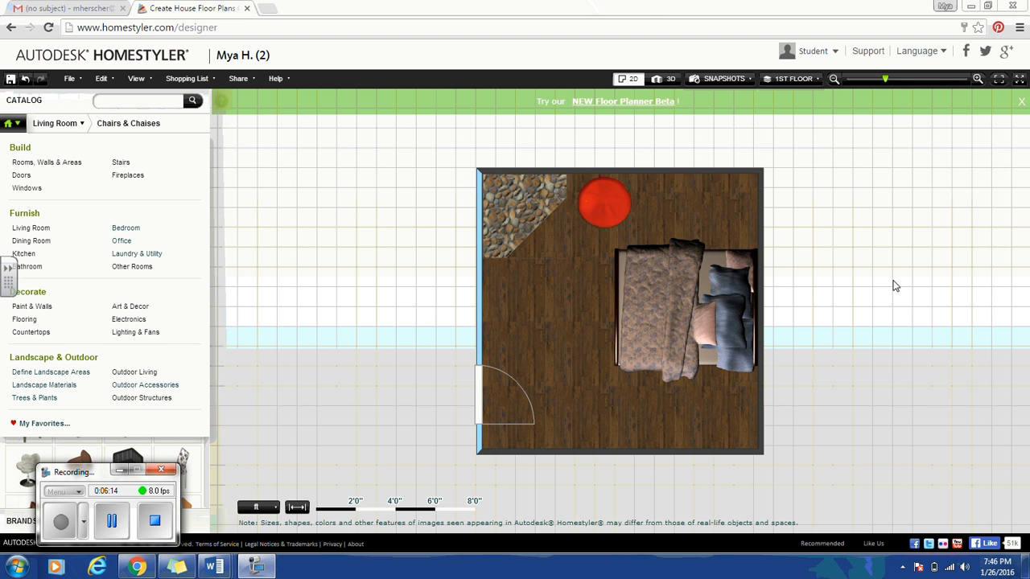
left_click(70, 78)
left_click(78, 104)
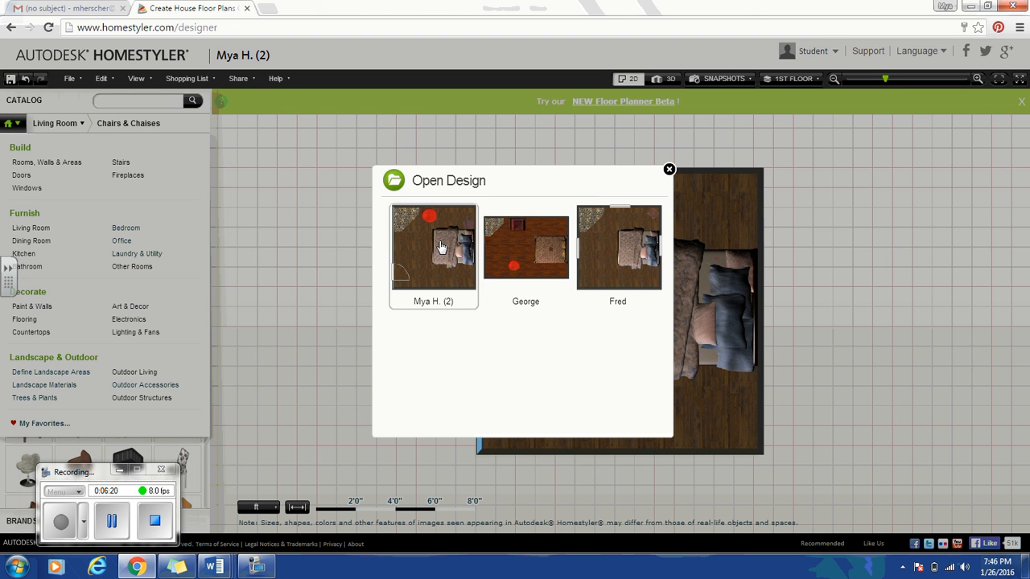
left_click(441, 247)
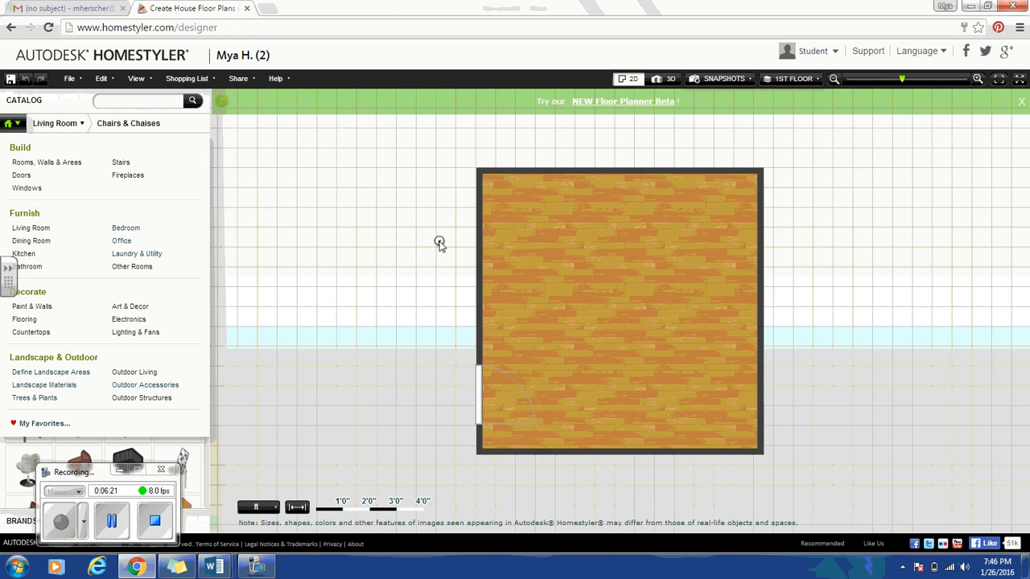